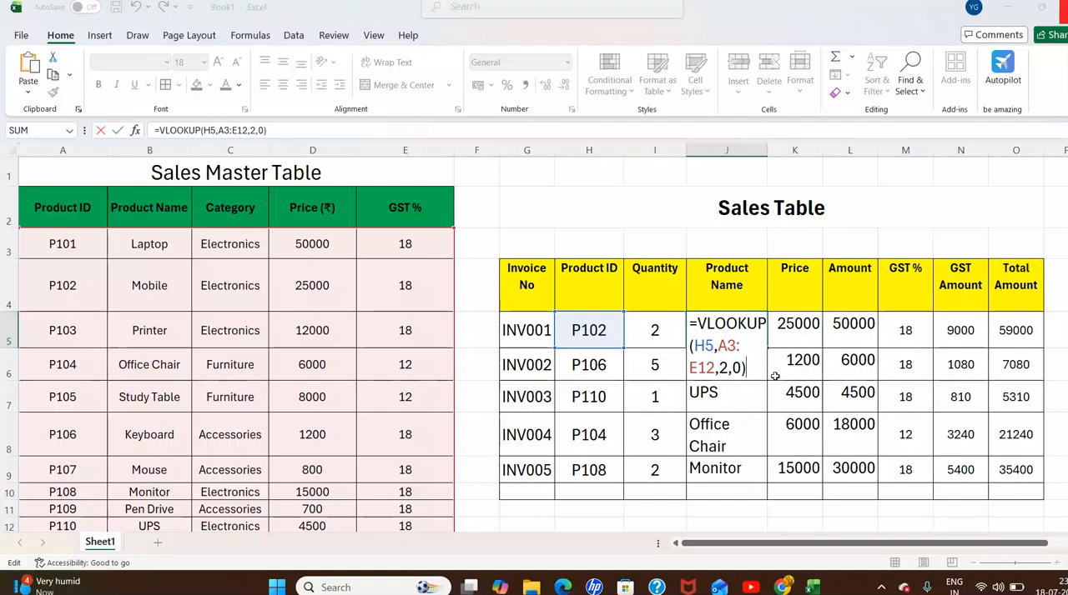
pyautogui.click(754, 374)
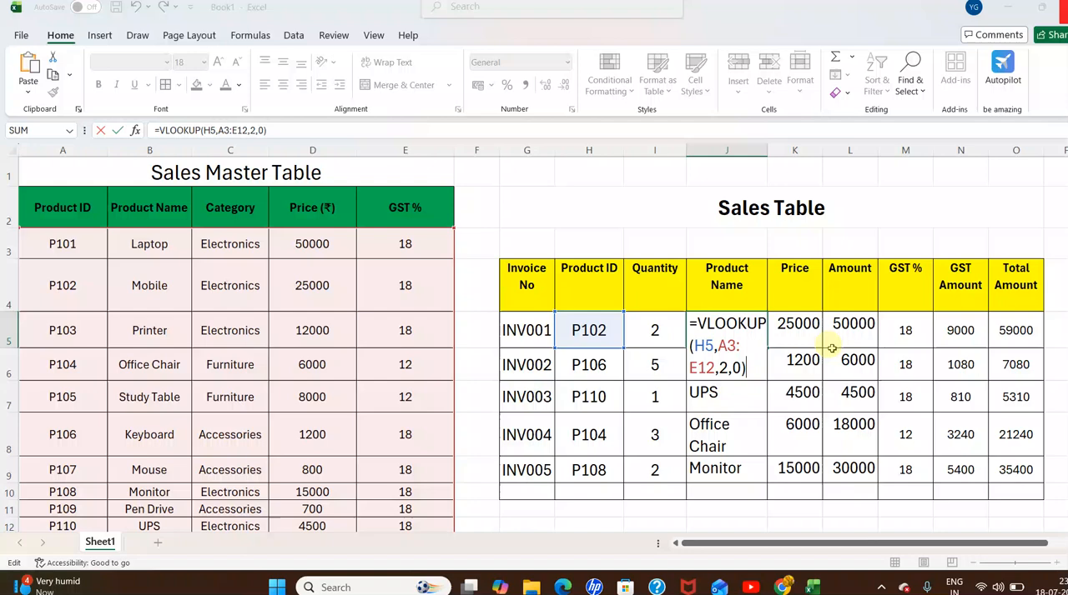
pyautogui.press('Tab')
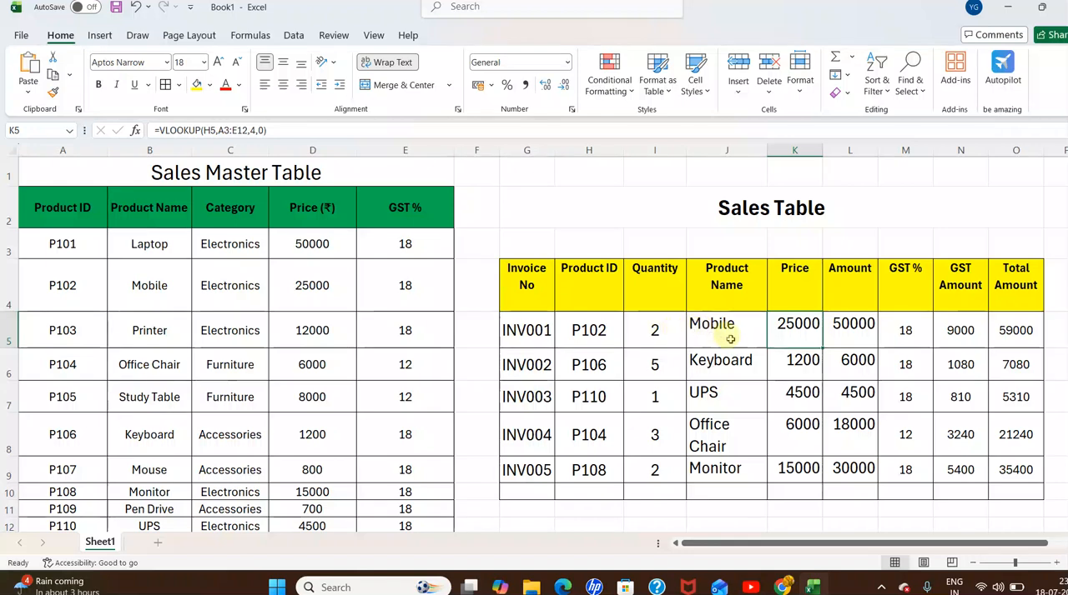
pyautogui.moveTo(782, 327); pyautogui.dragTo(1013, 470)
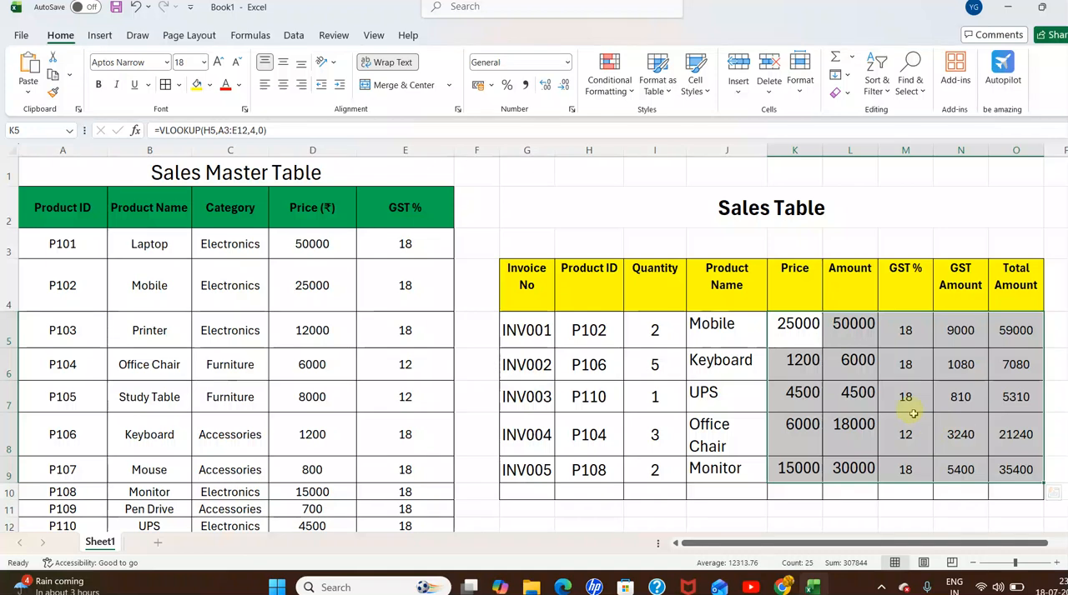
pyautogui.rightClick(885, 407)
pyautogui.click(925, 302)
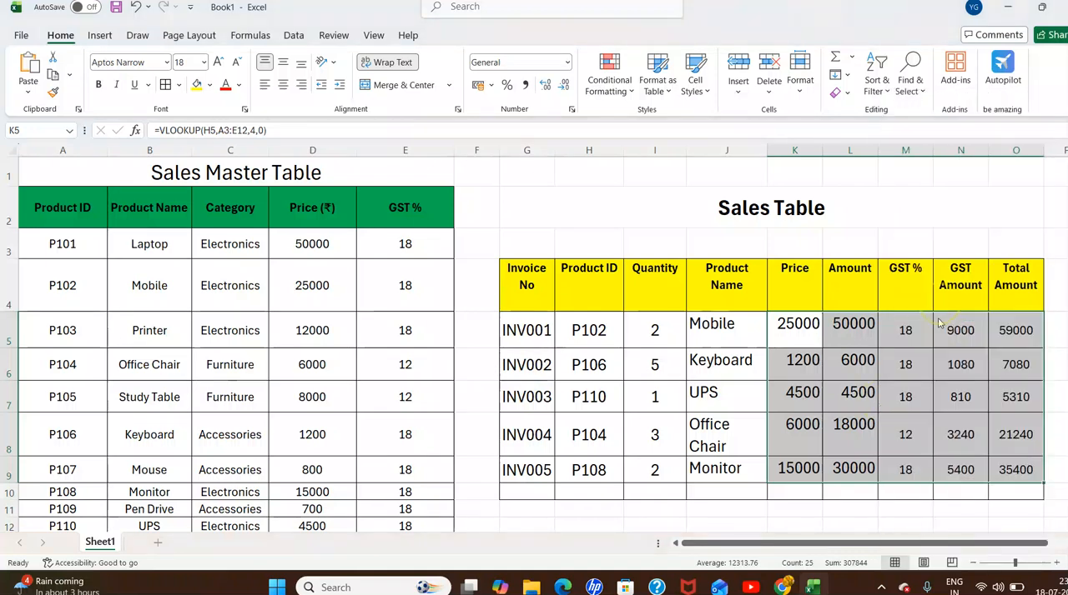
pyautogui.click(982, 266)
pyautogui.moveTo(794, 328); pyautogui.dragTo(1015, 469)
# Clear the contents of J5:O9 in the Sales Table, from Product Name through Total Amount, and dismiss the battery notification.
pyautogui.moveTo(691, 326); pyautogui.dragTo(1015, 476)
pyautogui.rightClick(977, 472)
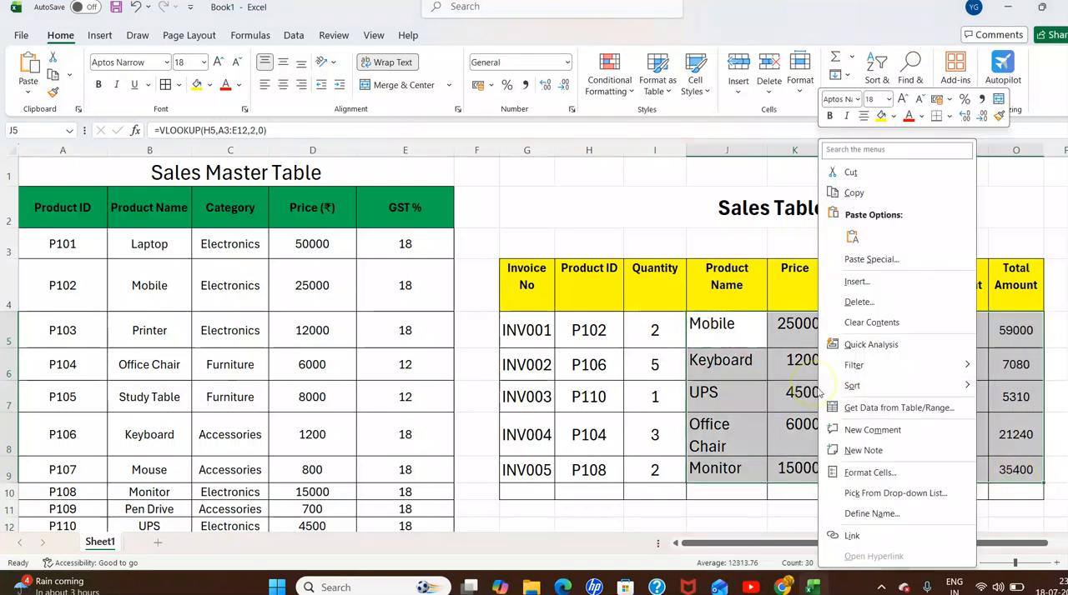
pyautogui.click(871, 324)
pyautogui.click(846, 367)
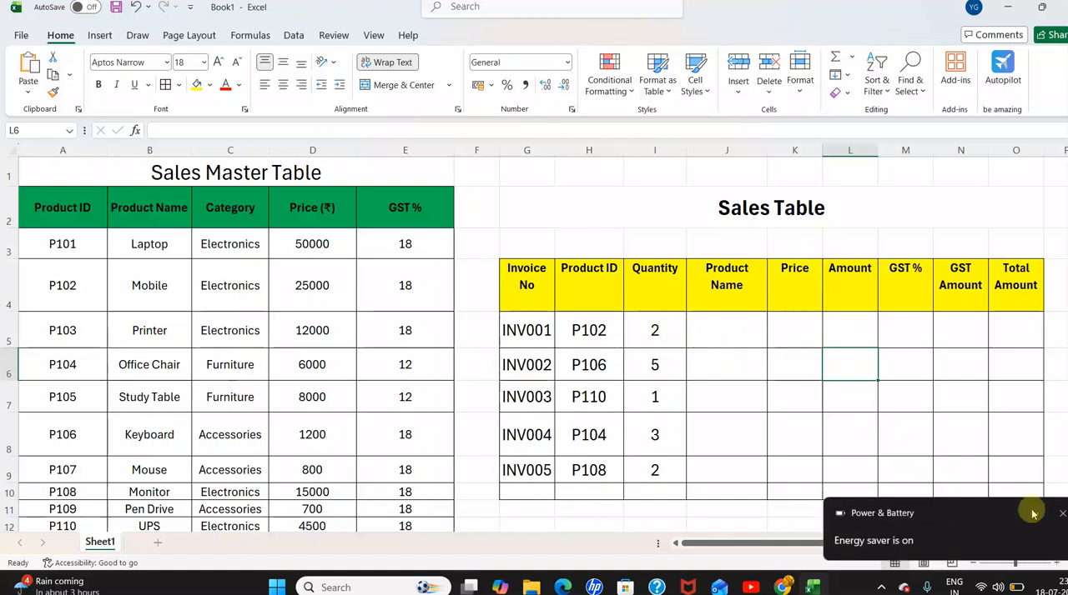
pyautogui.click(1062, 514)
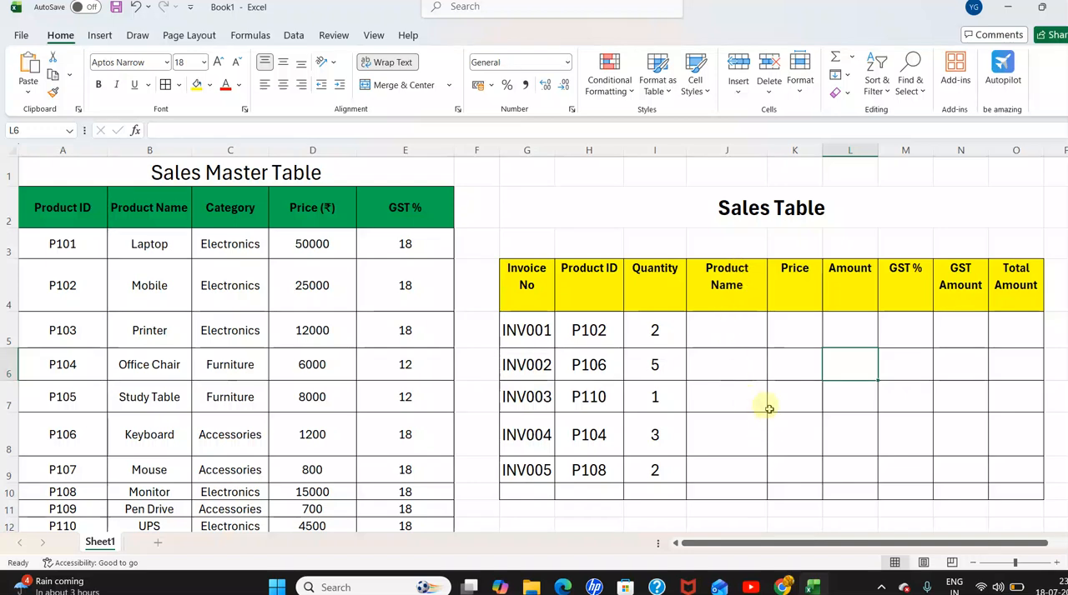
# Enter =VLOOKUP(H5,A3:E12,2,0) in J5 to look up the first invoice's Product Name from the Sales Master Table.
pyautogui.doubleClick(721, 331)
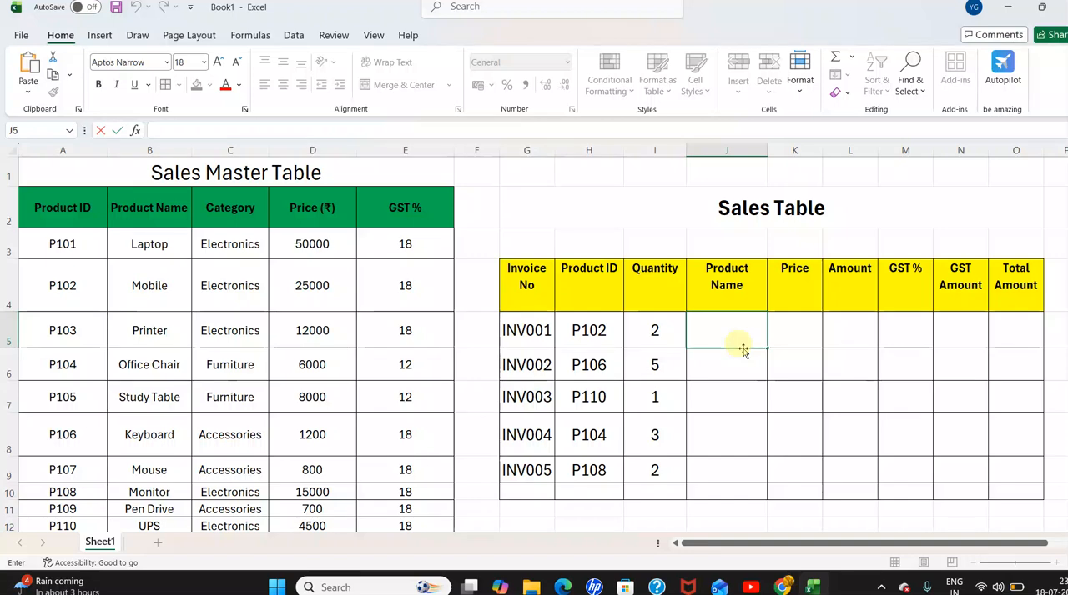
pyautogui.write('=')
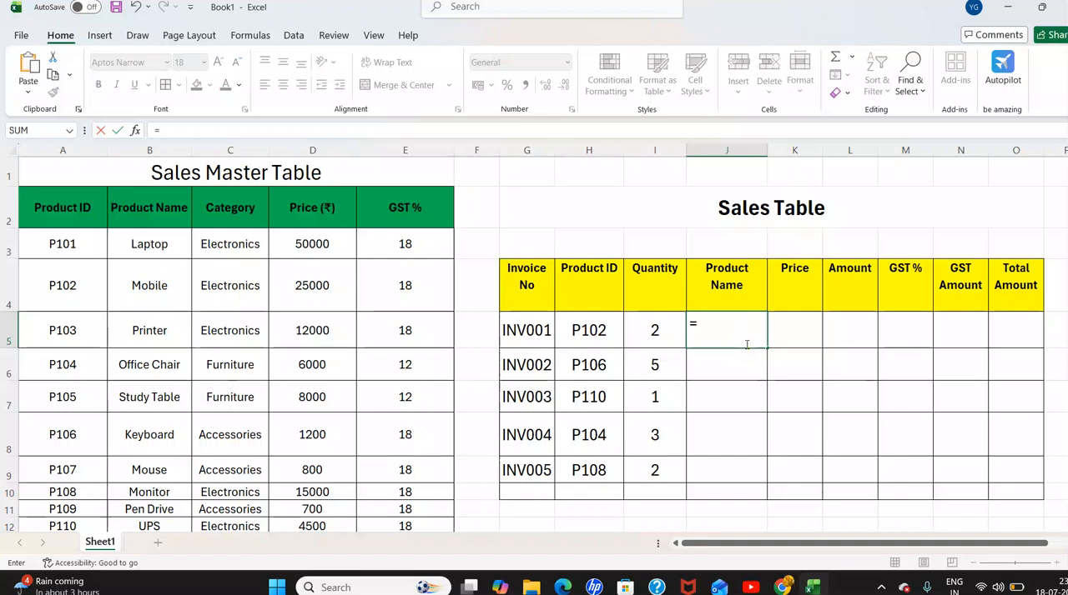
pyautogui.write('v')
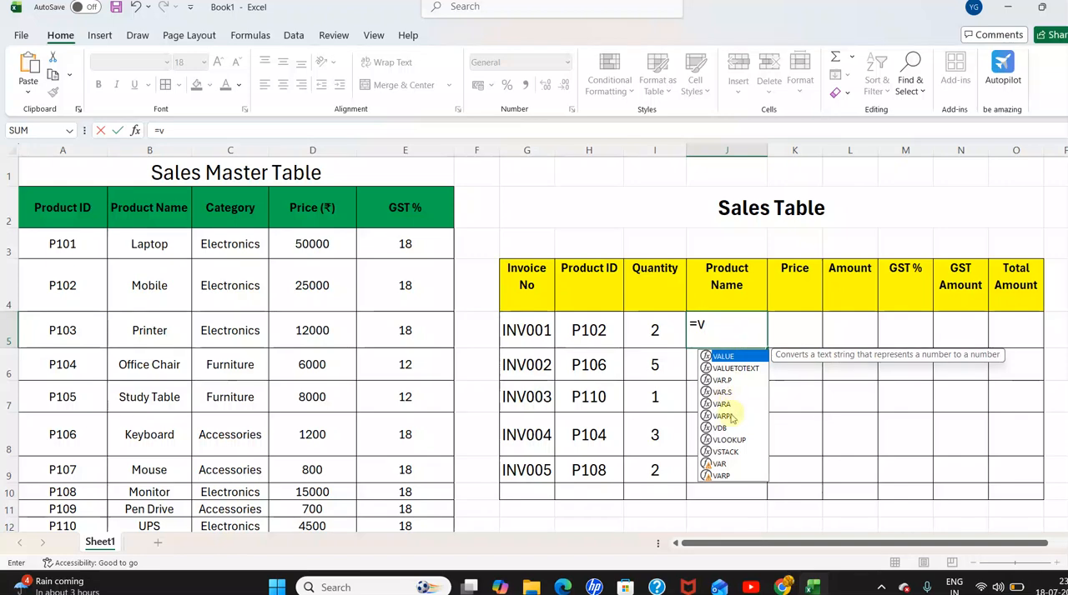
pyautogui.doubleClick(728, 439)
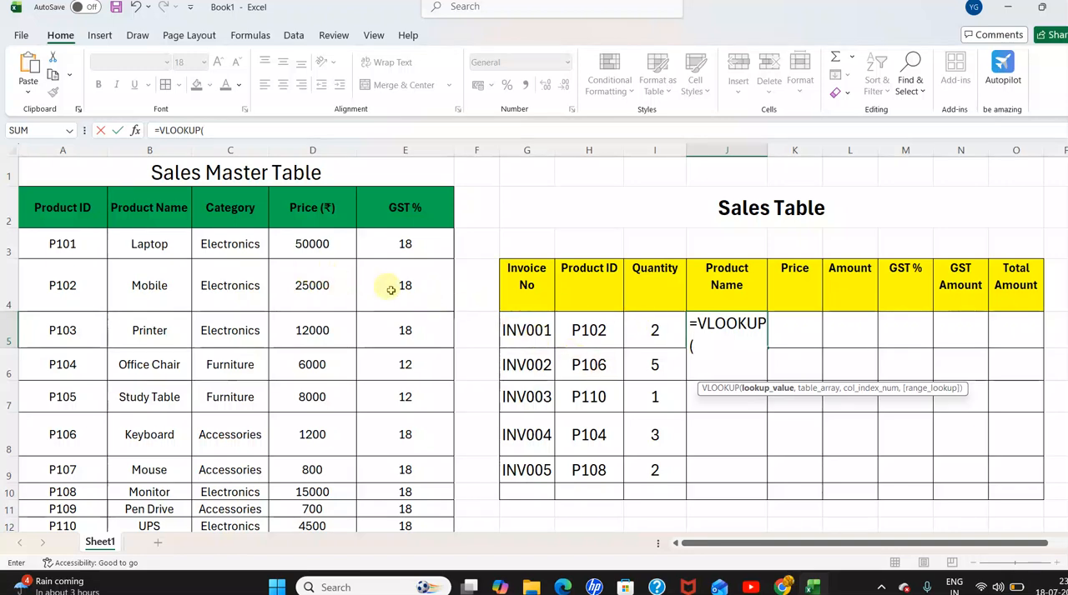
pyautogui.click(599, 333)
pyautogui.write(',')
pyautogui.moveTo(45, 240); pyautogui.dragTo(388, 503)
pyautogui.write(',')
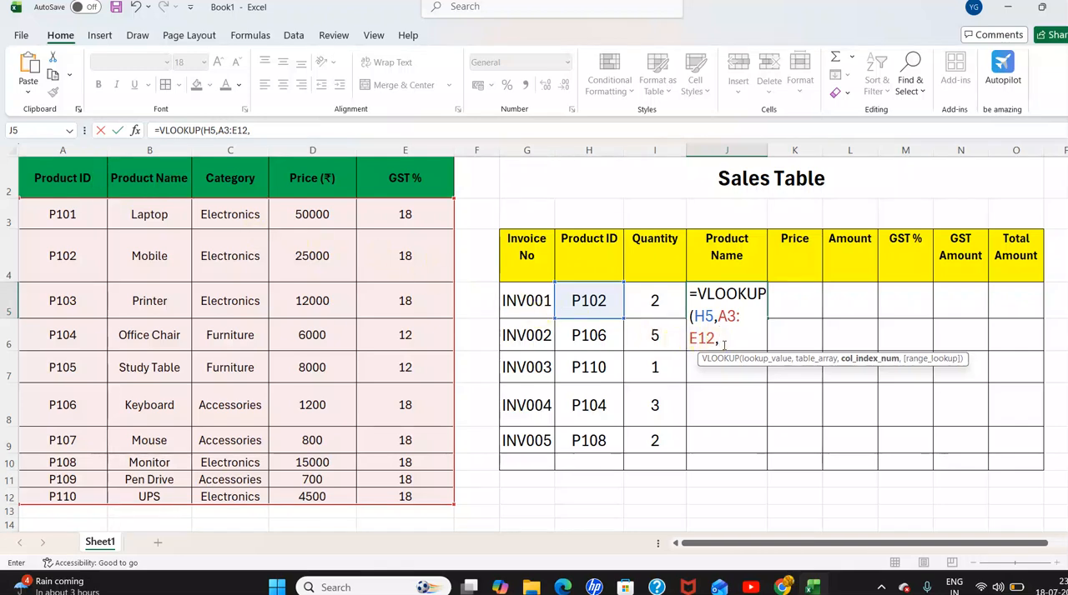
pyautogui.write('2,0')
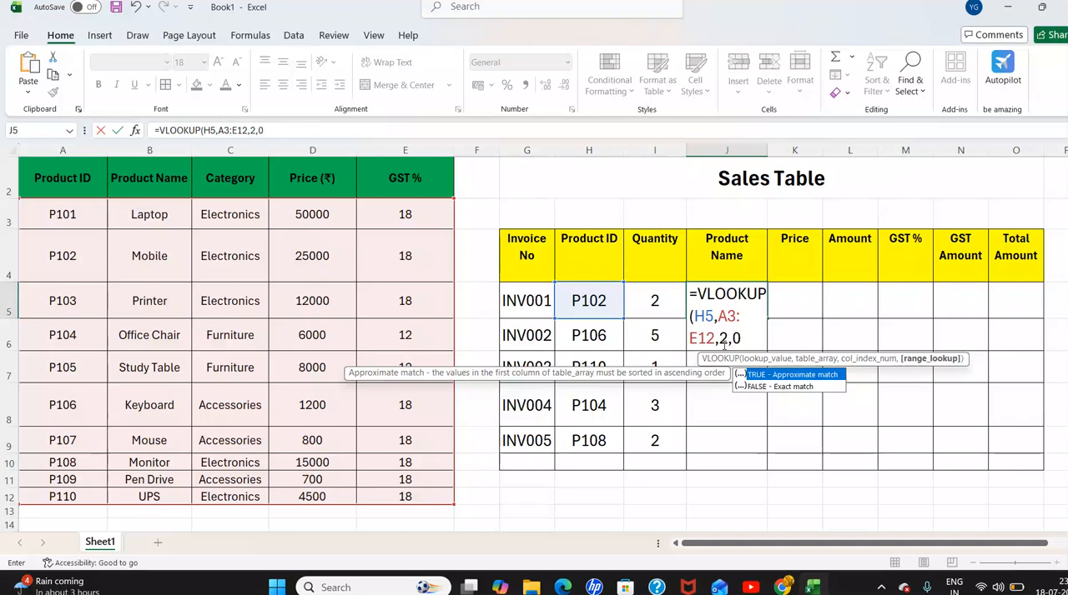
pyautogui.write(')')
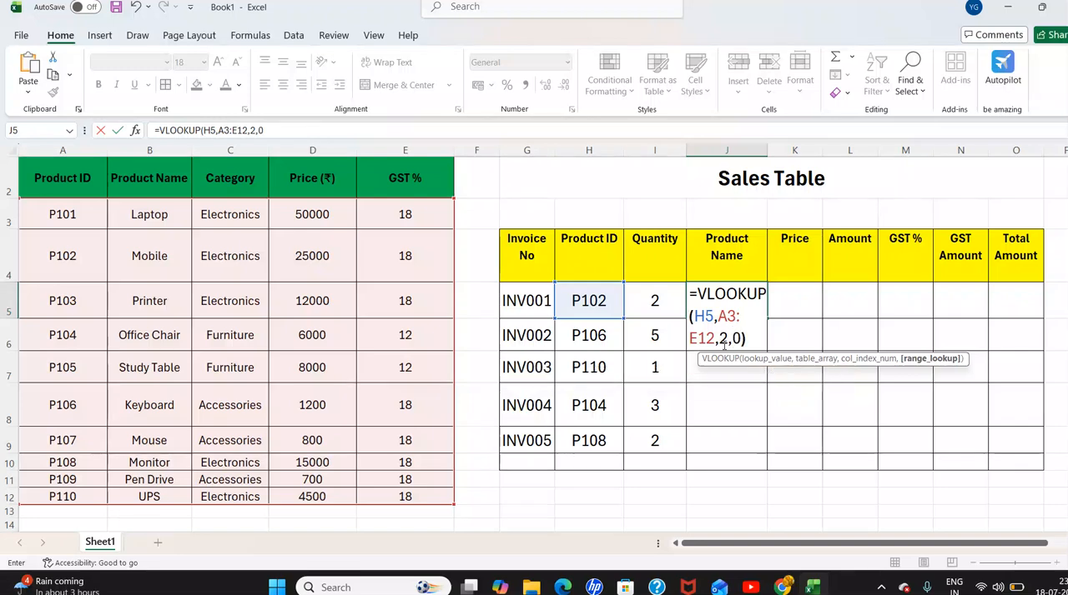
pyautogui.press('Return')
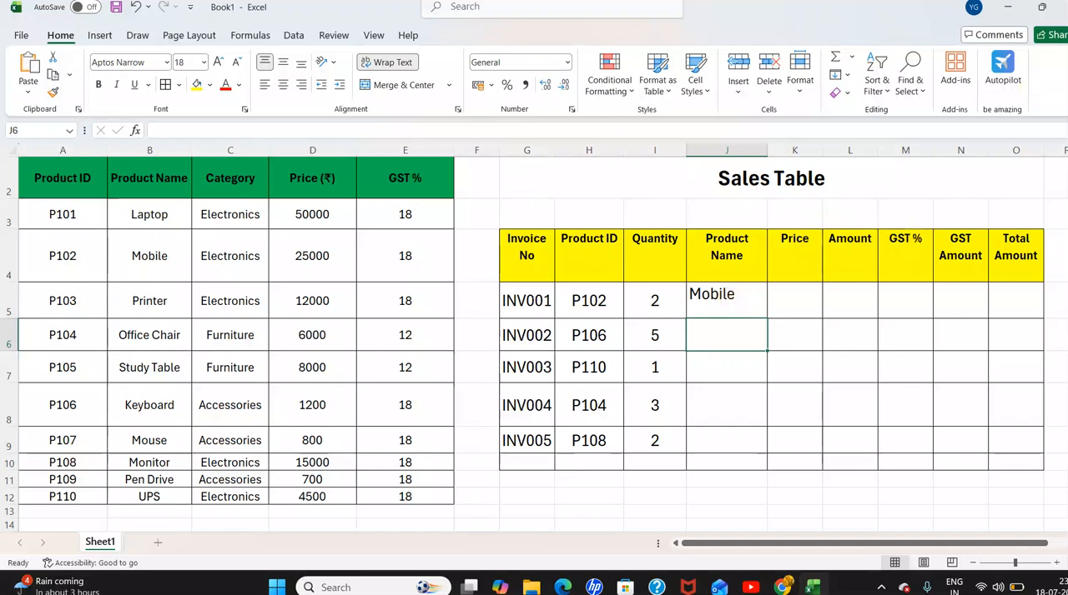
# Enter =VLOOKUP(H5,A3:E12,4,0) in K5 to look up the first invoice's Price from the Sales Master Table.
pyautogui.click(794, 305)
pyautogui.click(794, 302)
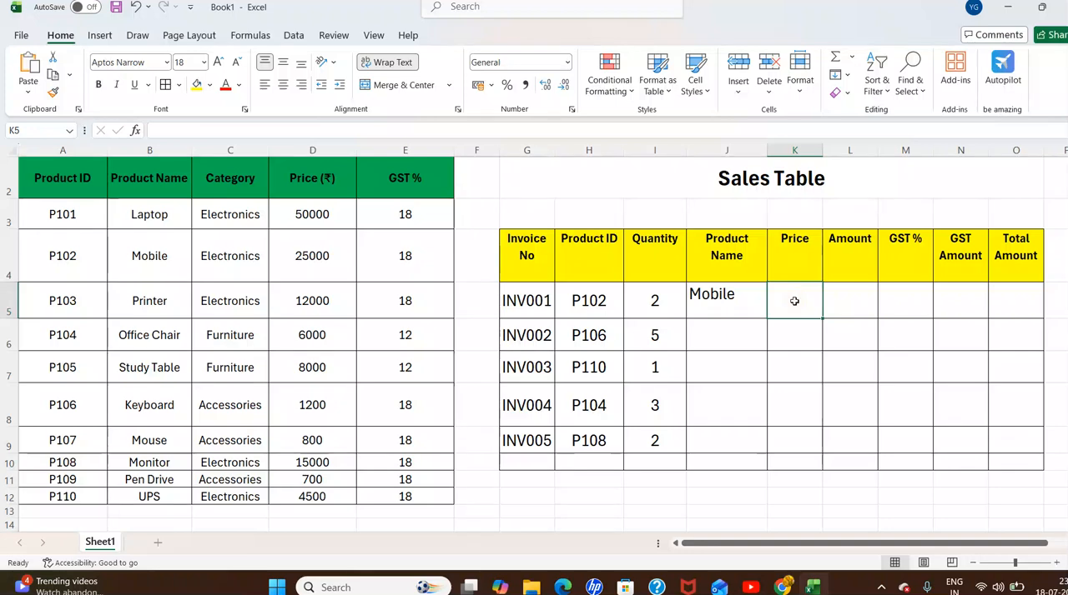
pyautogui.write('=')
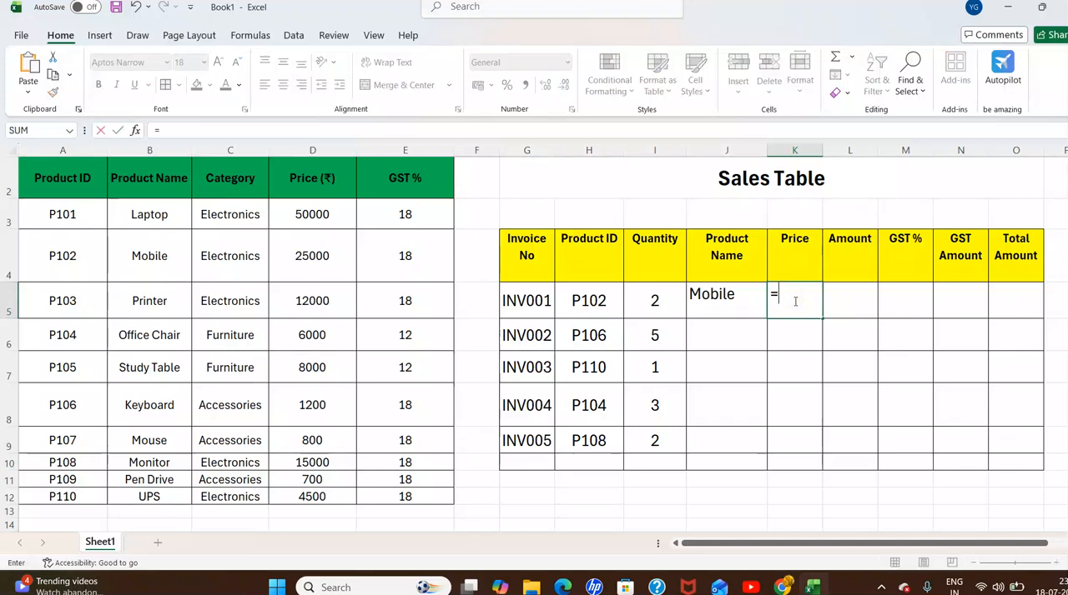
pyautogui.write('v')
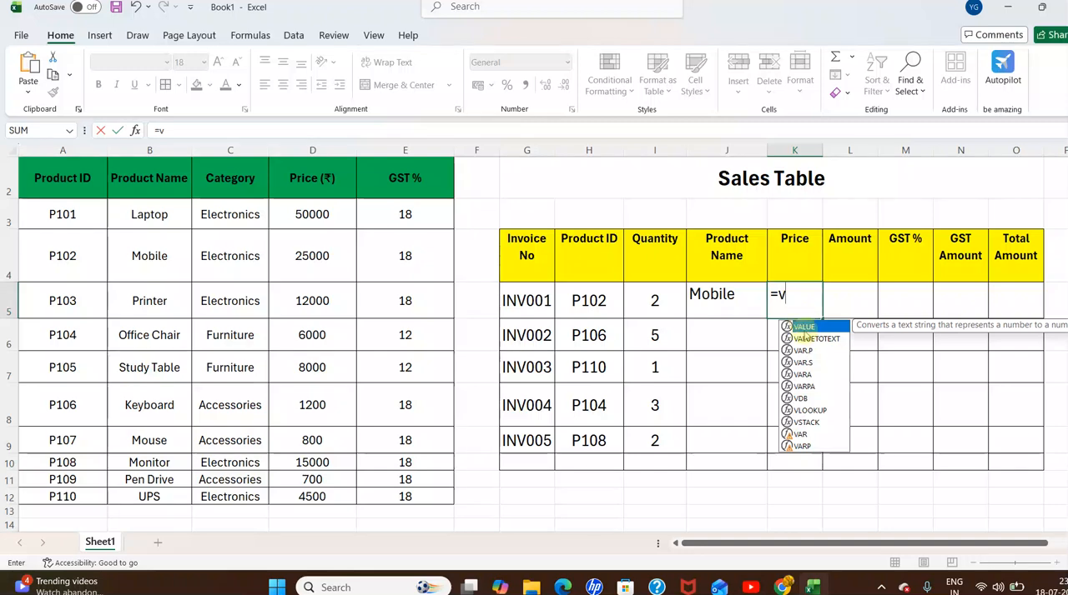
pyautogui.doubleClick(816, 411)
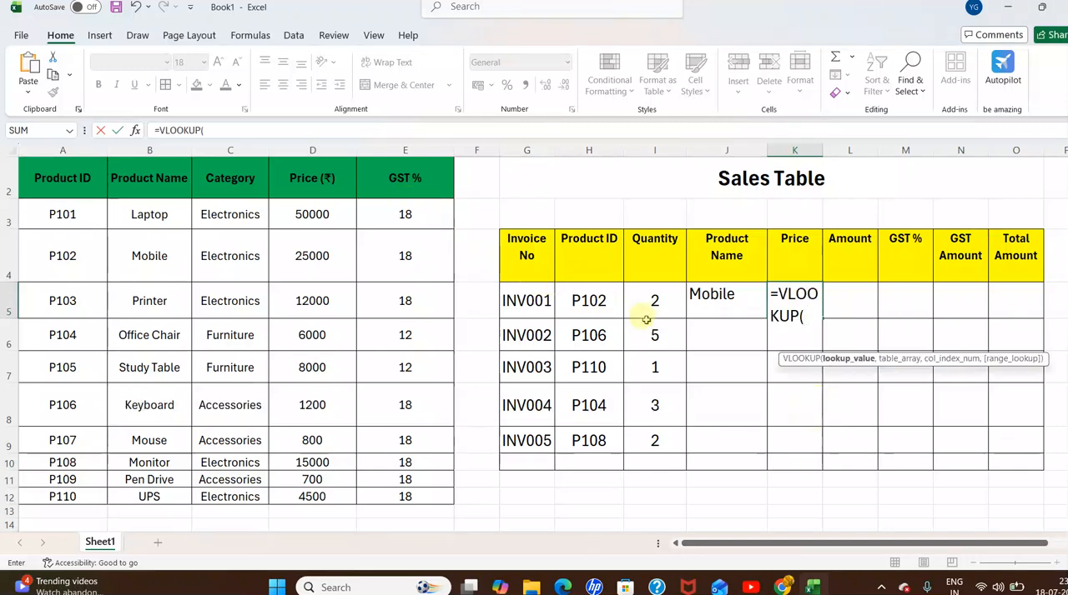
pyautogui.click(601, 305)
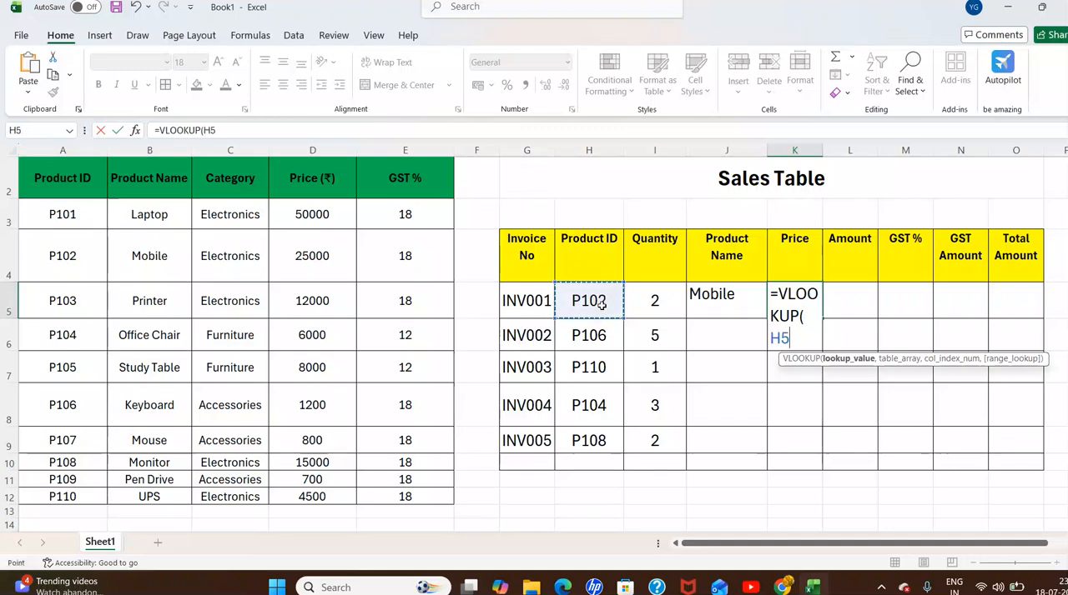
pyautogui.write(',')
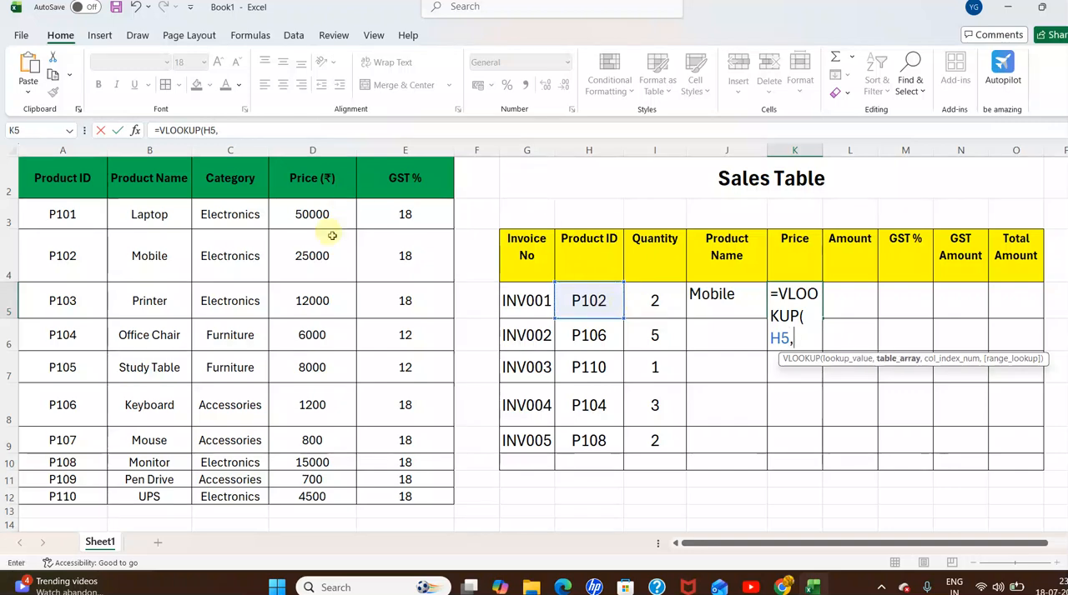
pyautogui.moveTo(53, 215); pyautogui.dragTo(396, 488)
pyautogui.write(',')
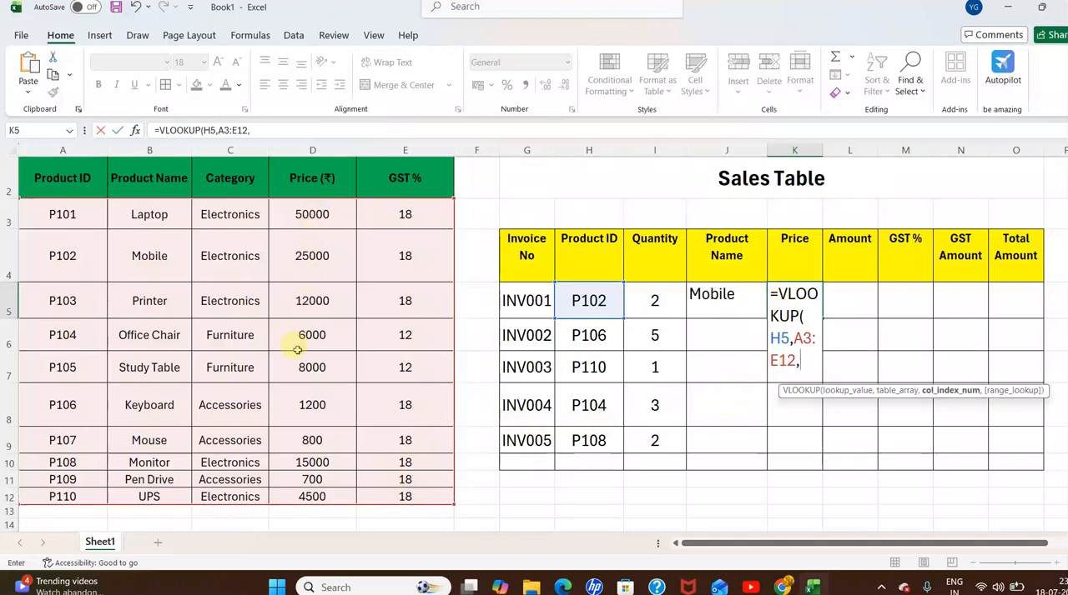
pyautogui.scroll(1, 292, 330)
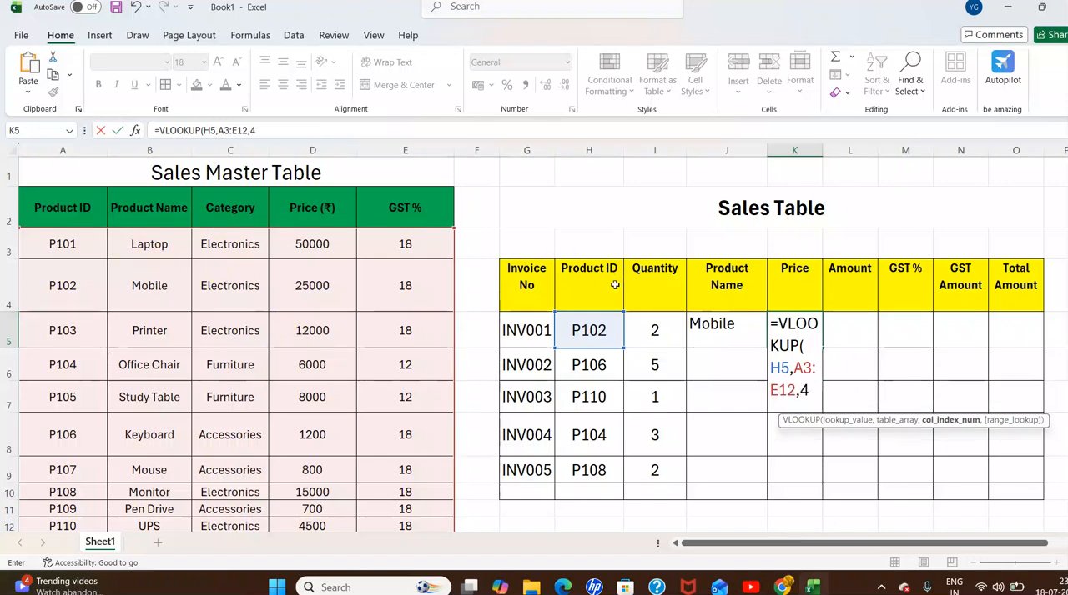
pyautogui.write(',0')
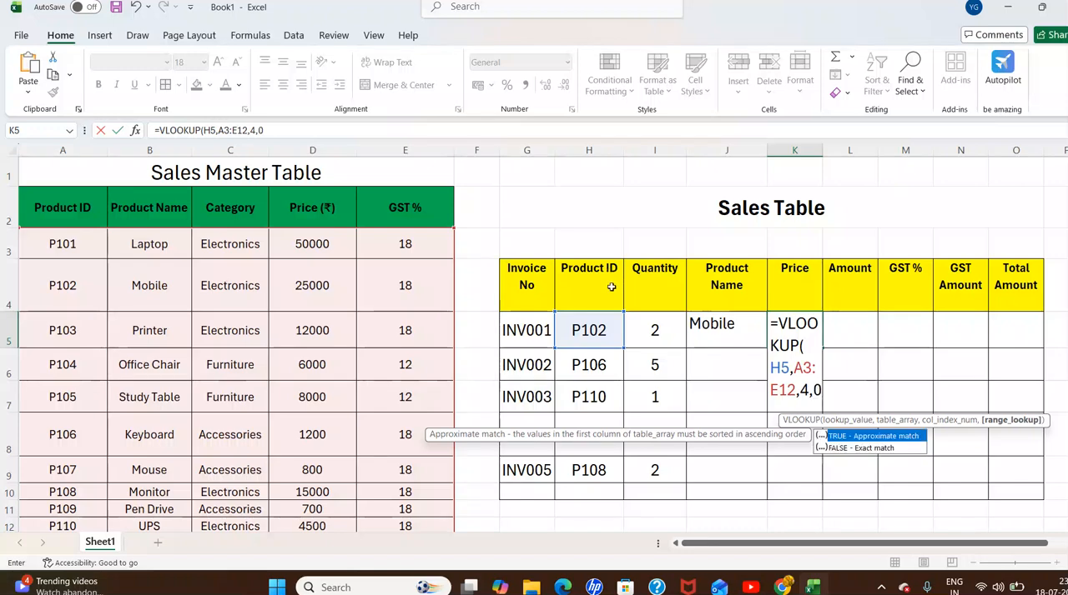
pyautogui.write(')')
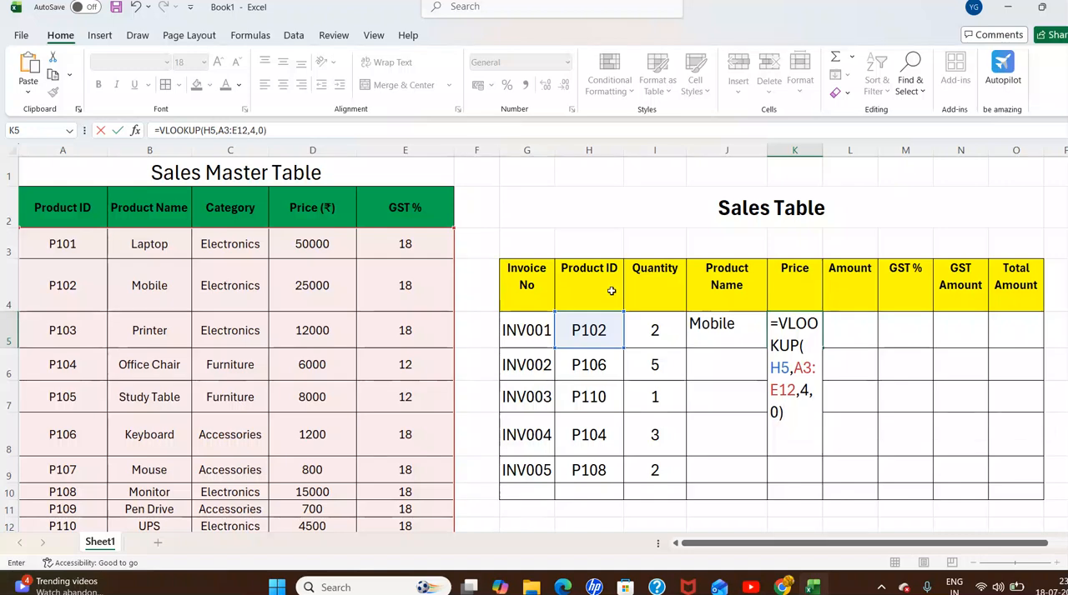
pyautogui.press('Return')
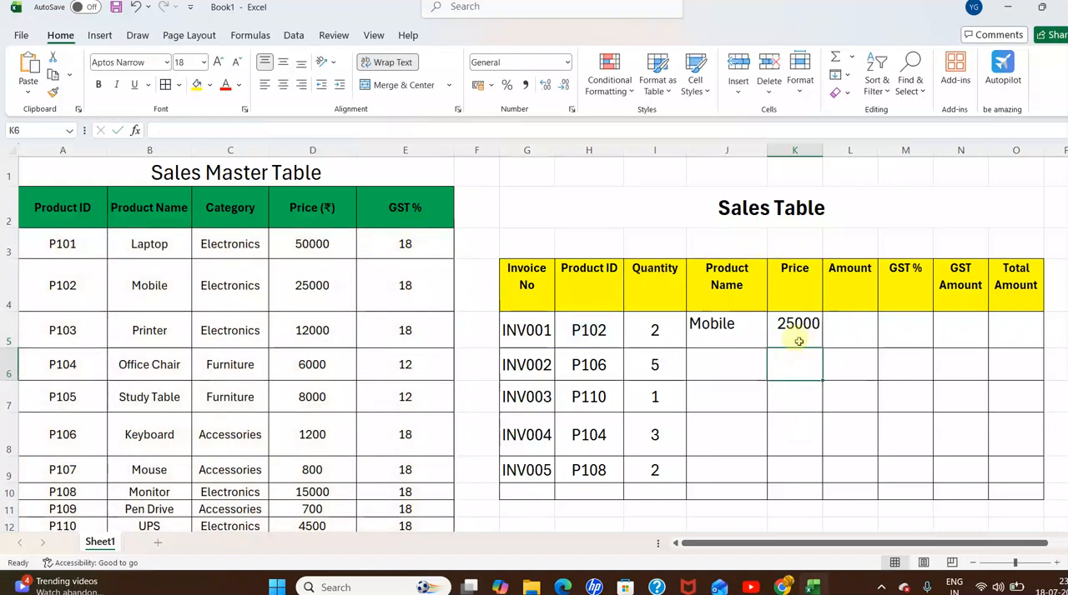
# Calculate the first invoice's Amount in L5 as quantity times price with =I5*K5.
pyautogui.click(849, 330)
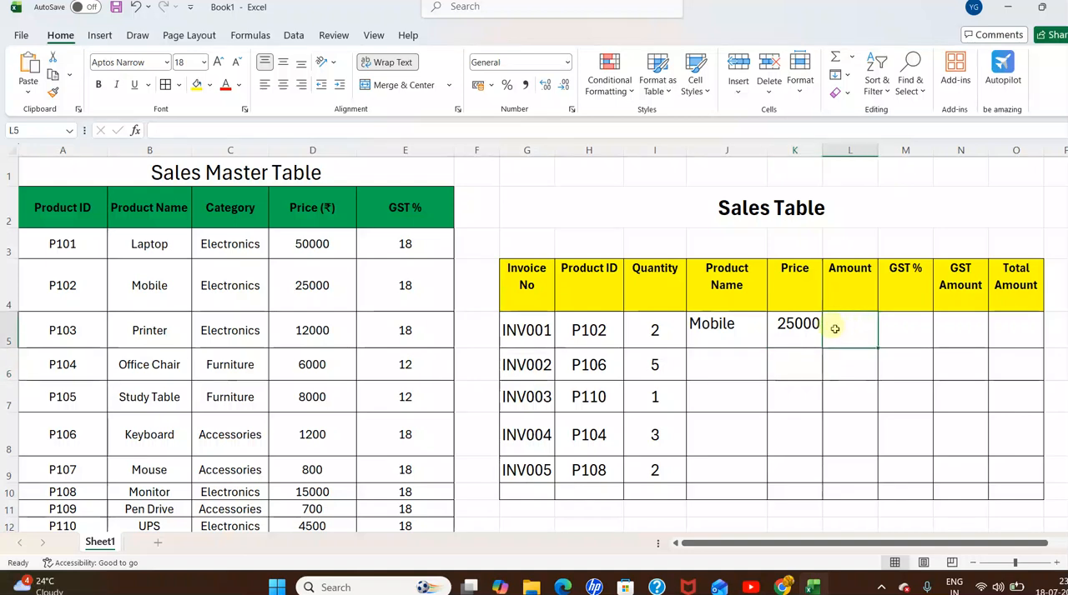
pyautogui.write('=')
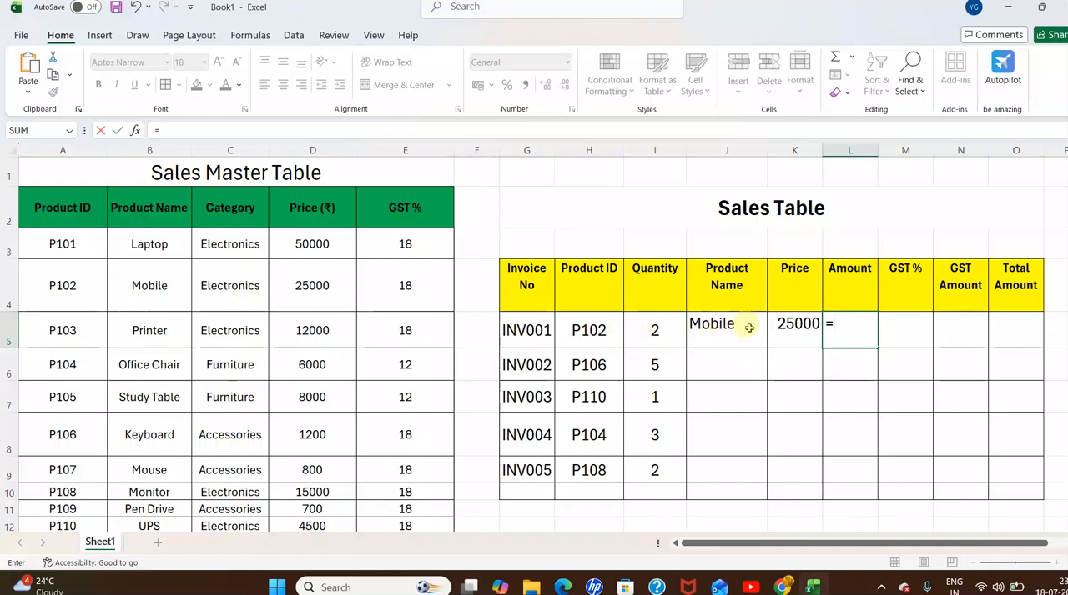
pyautogui.click(663, 331)
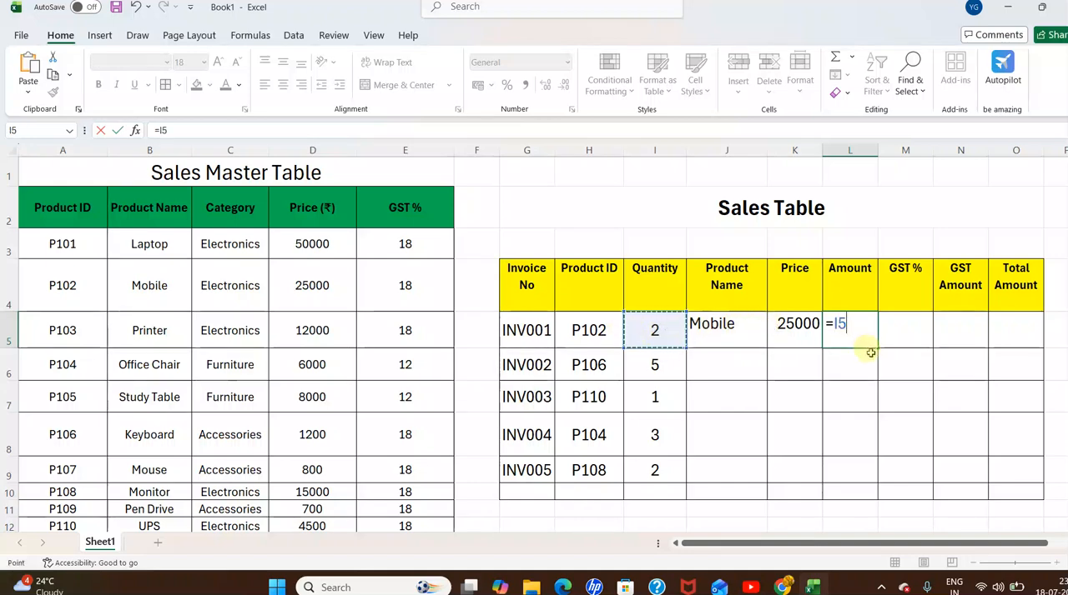
pyautogui.write('*')
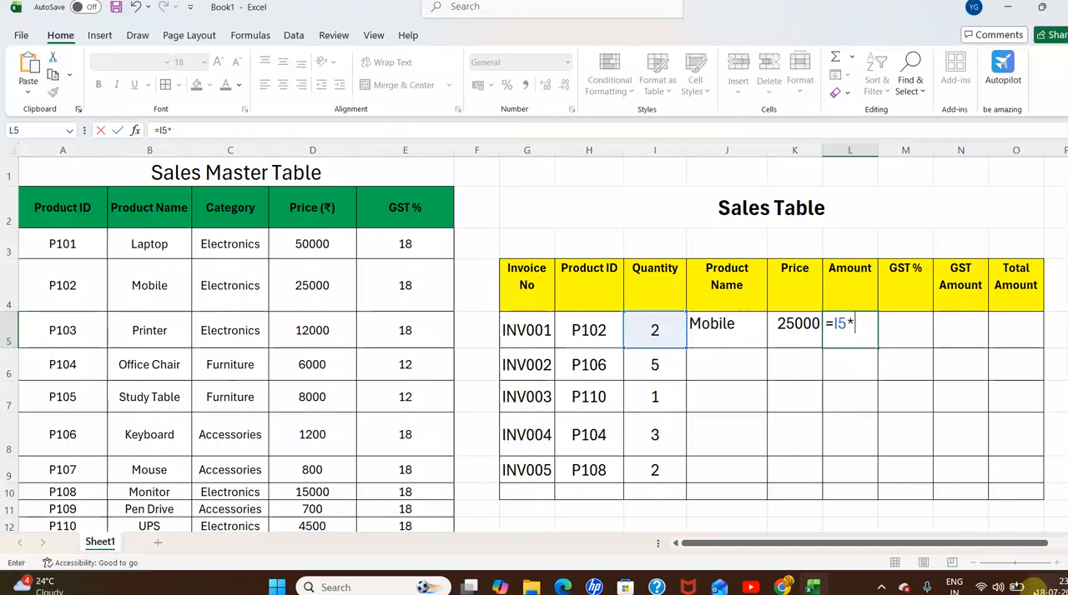
pyautogui.click(784, 323)
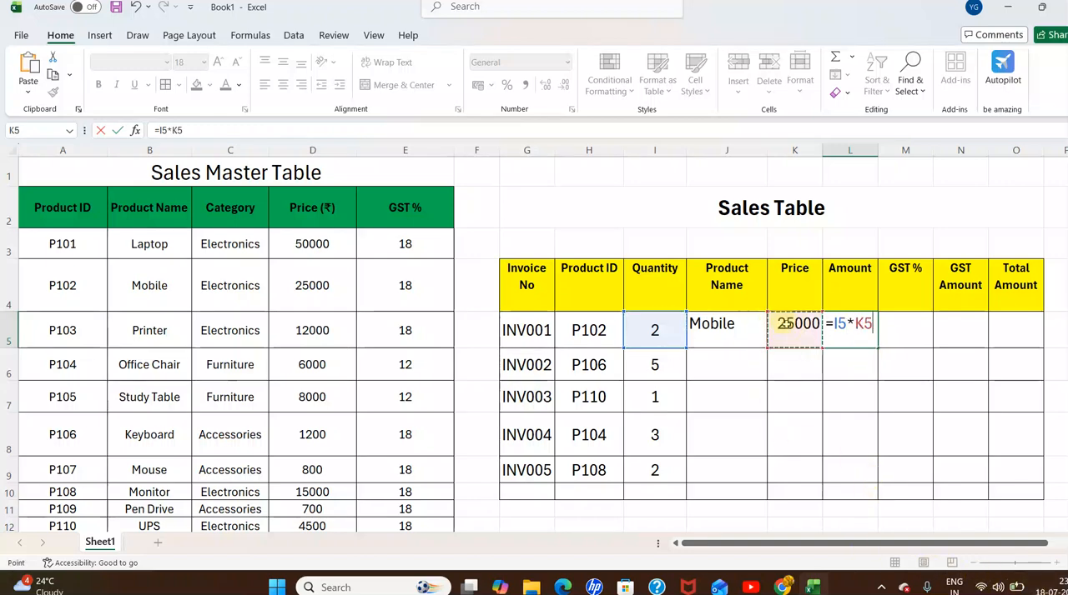
pyautogui.press('Return')
# Enter =VLOOKUP(H5,A3:E12,5,0) in M5 to look up the first invoice's GST % from the Sales Master Table.
pyautogui.click(904, 331)
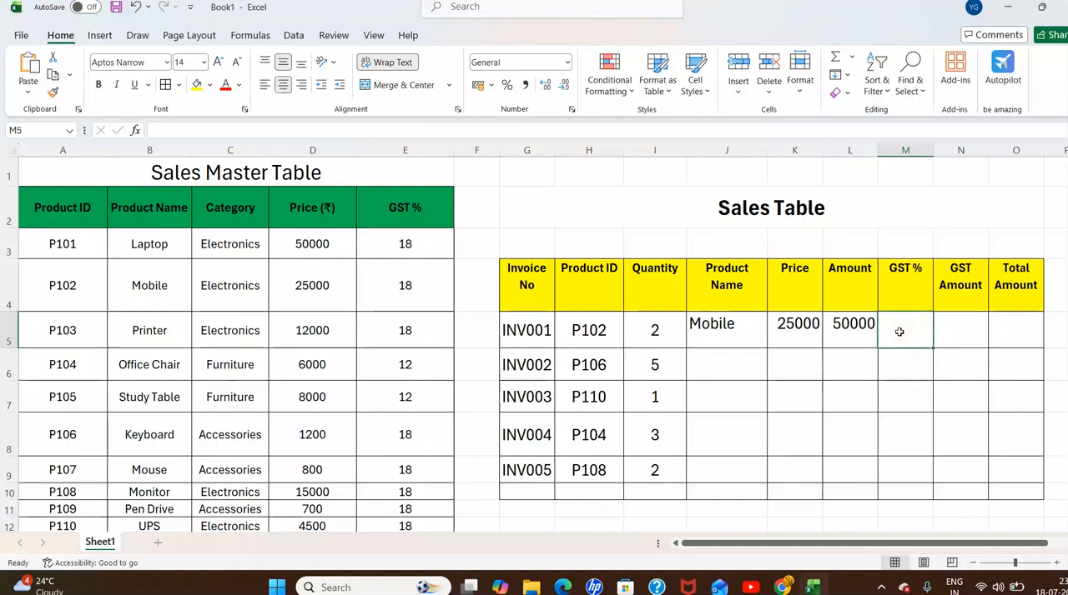
pyautogui.write('=')
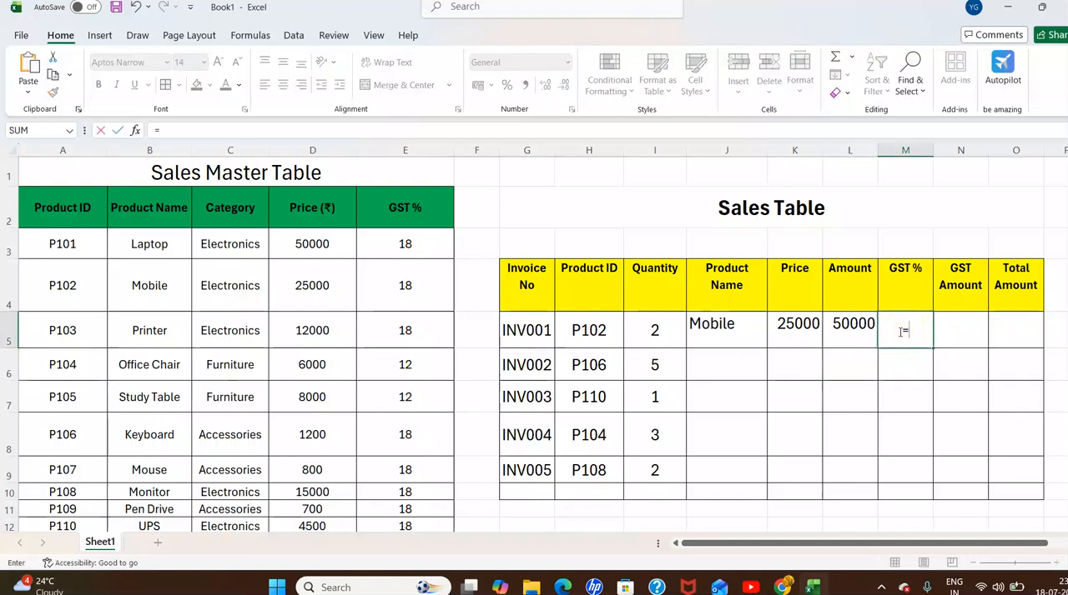
pyautogui.write('v')
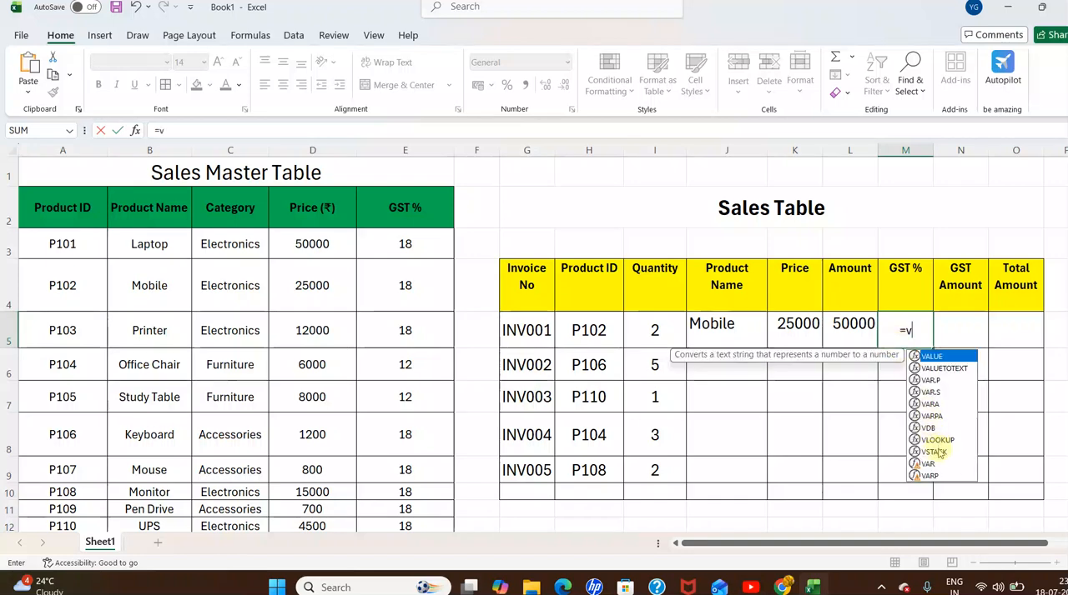
pyautogui.click(934, 439)
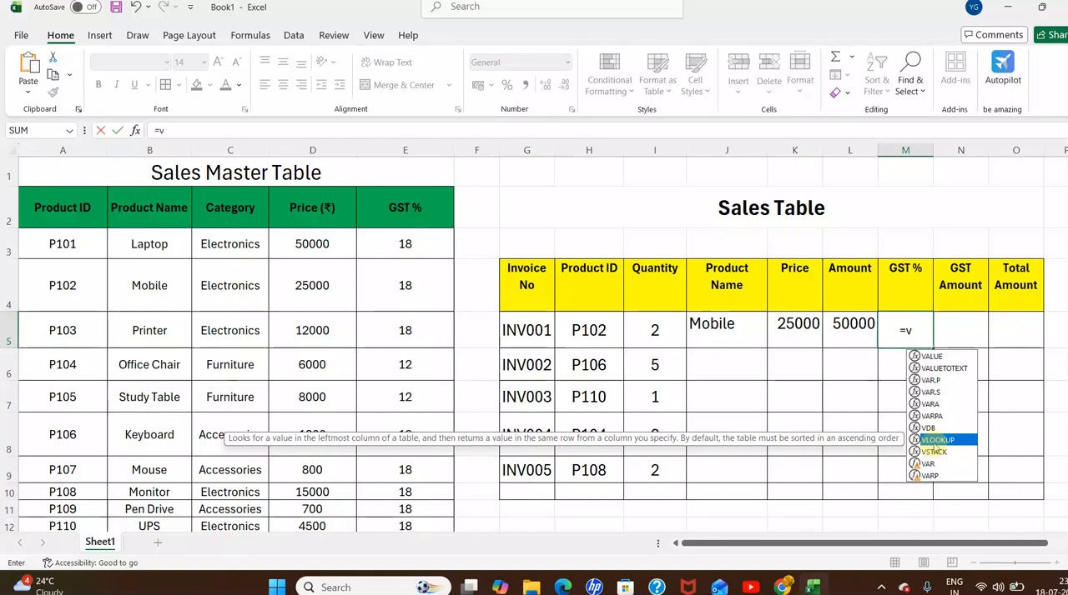
pyautogui.doubleClick(932, 440)
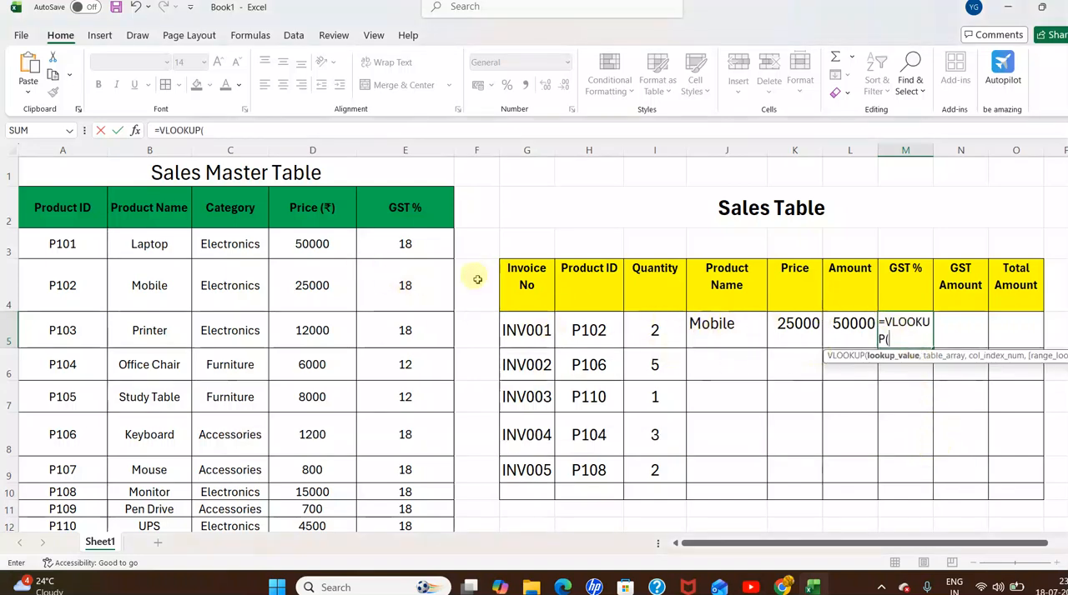
pyautogui.click(588, 331)
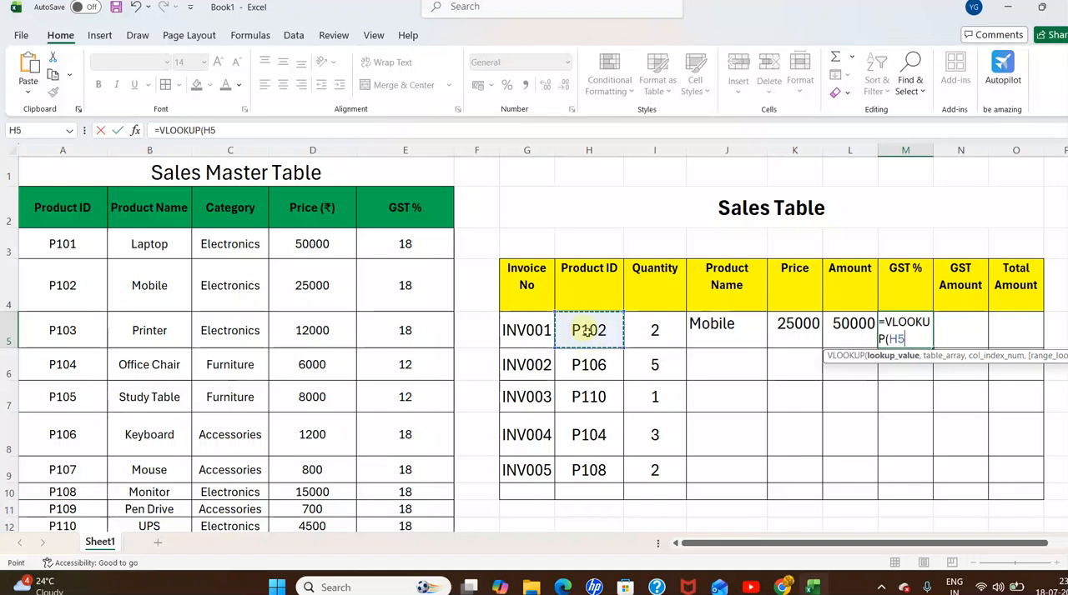
pyautogui.write(',,')
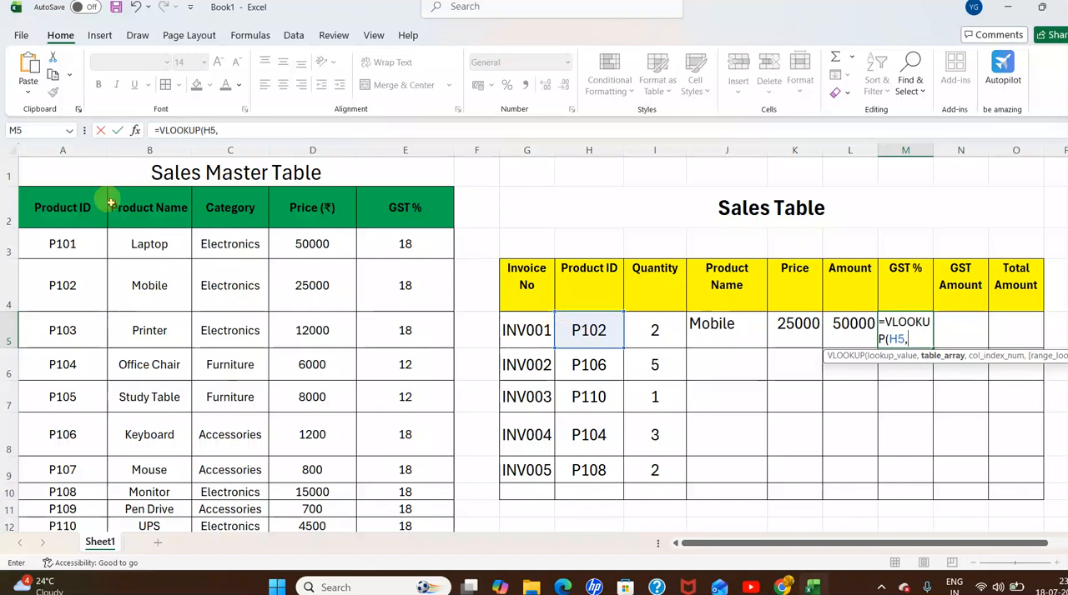
pyautogui.moveTo(51, 244); pyautogui.dragTo(379, 497)
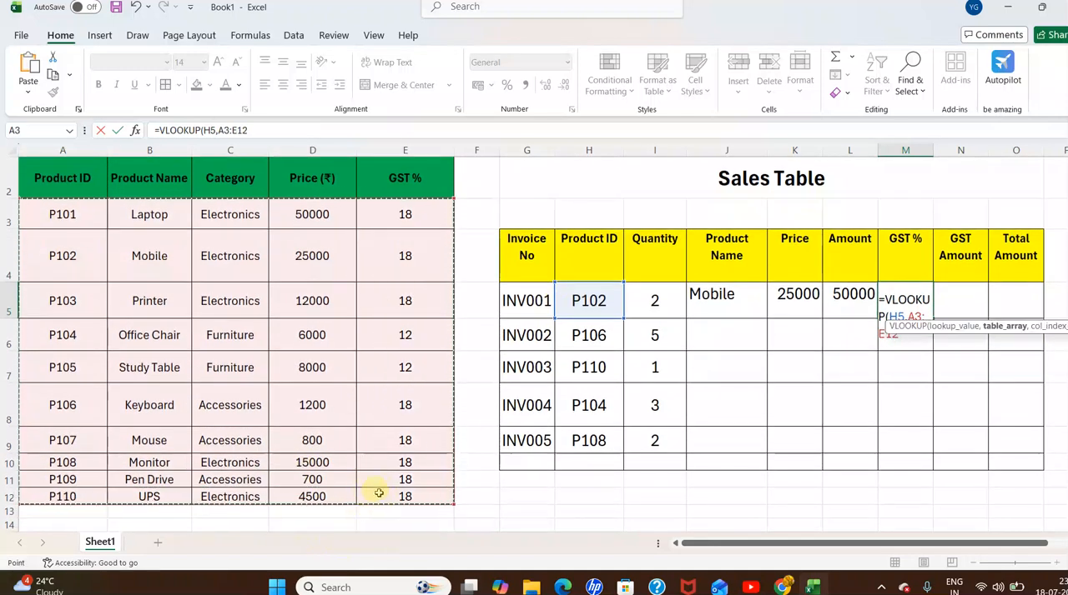
pyautogui.write(',')
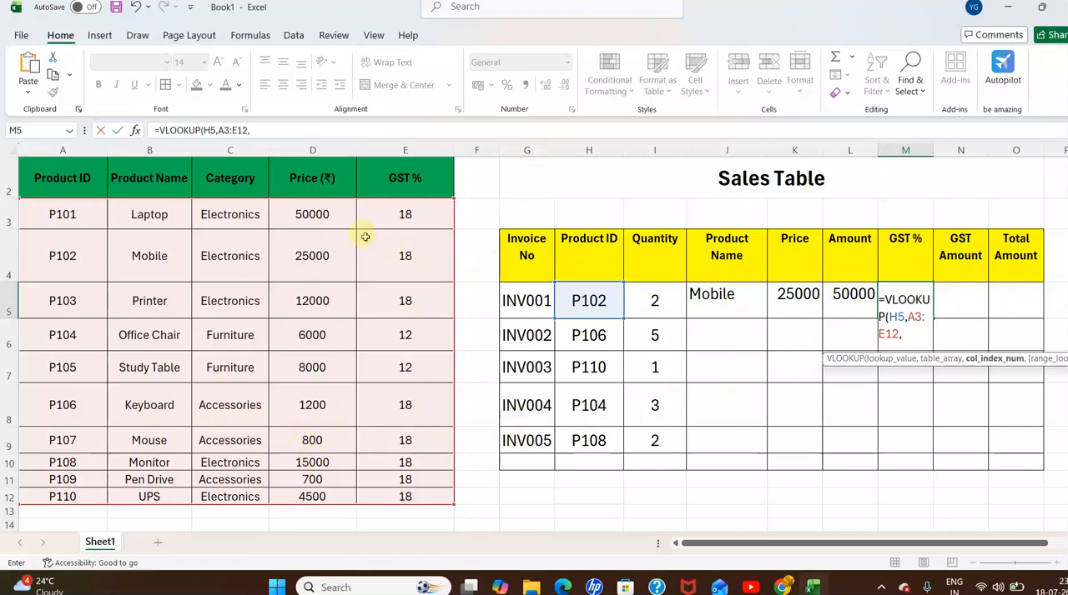
pyautogui.scroll(1, 369, 335)
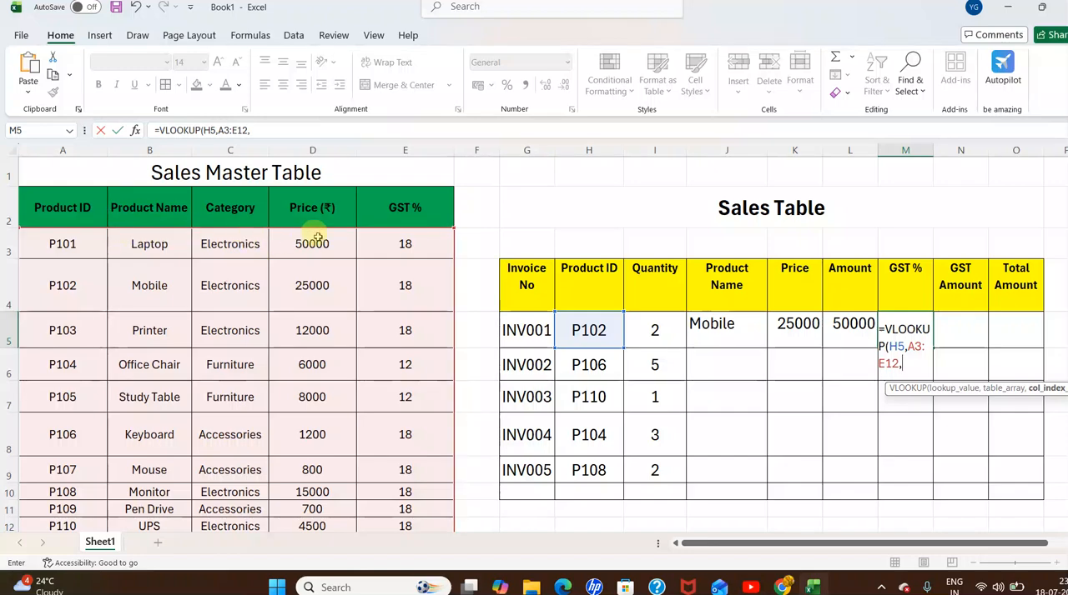
pyautogui.write('5,')
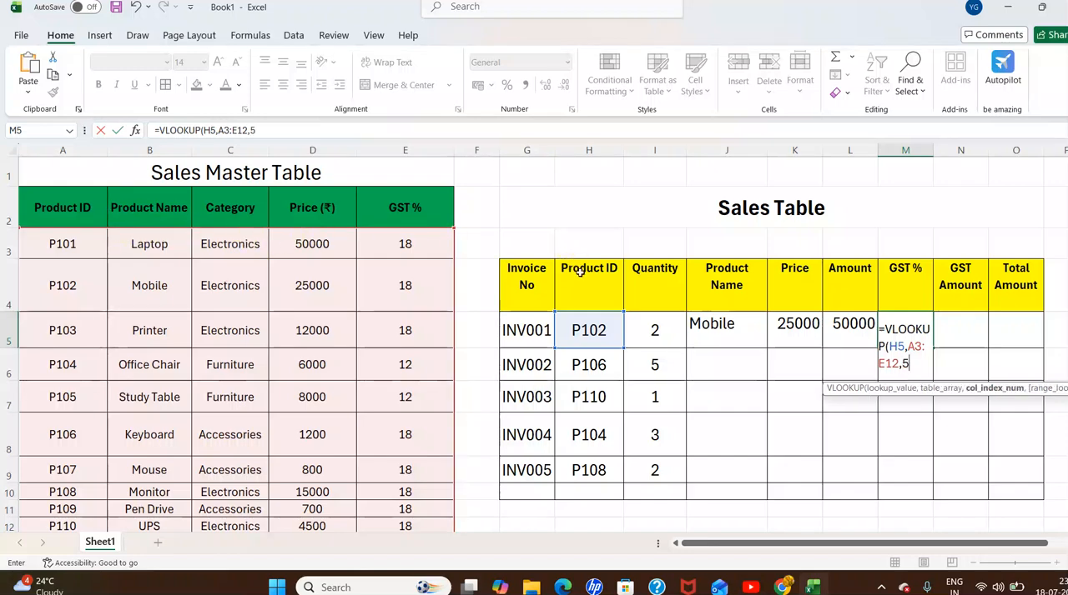
pyautogui.write('0)')
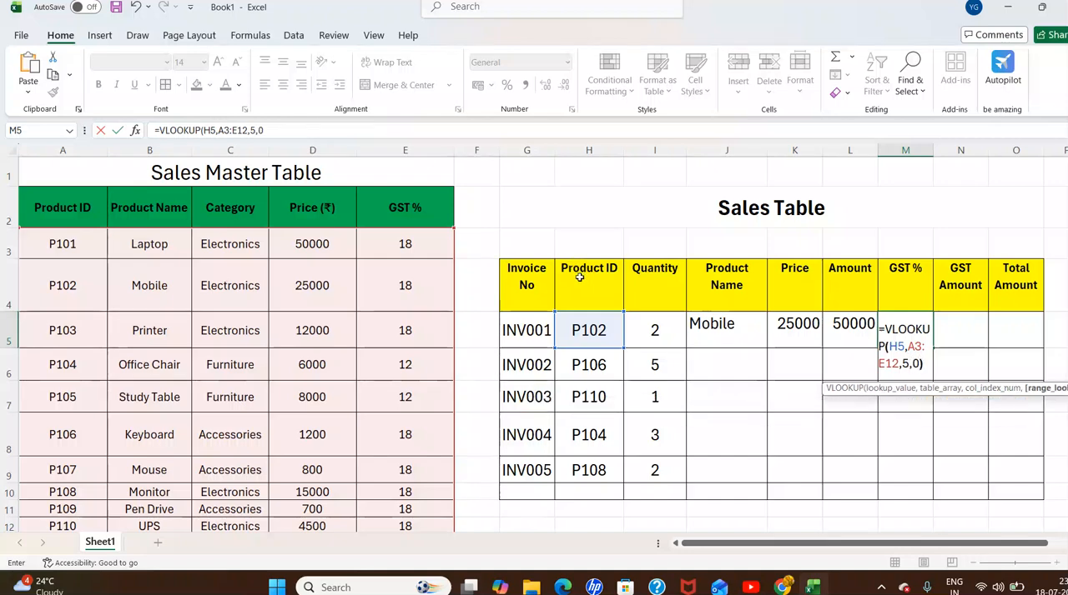
pyautogui.press('Tab')
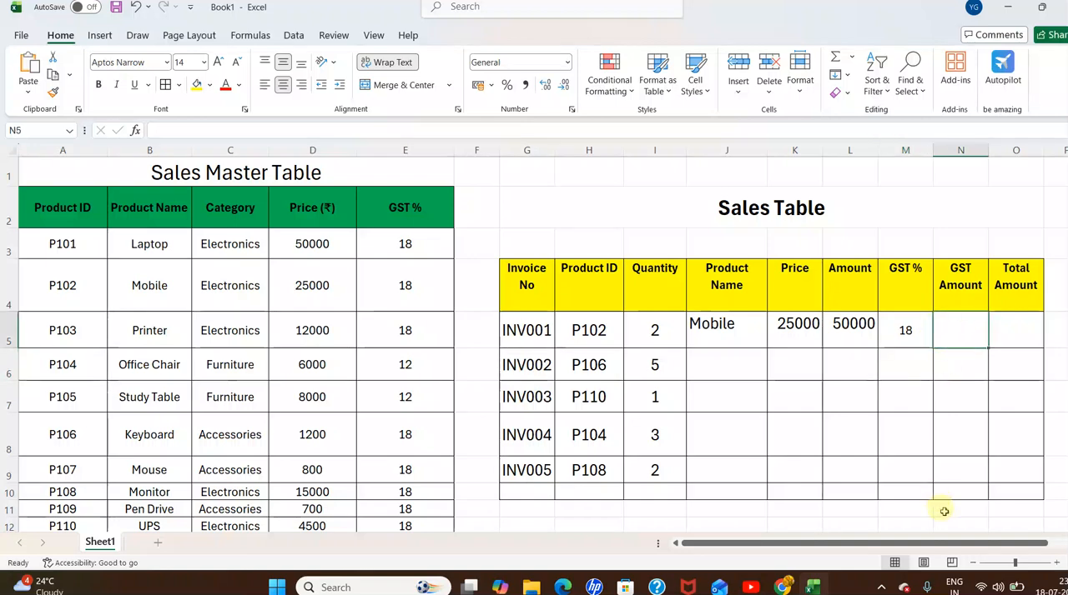
# Calculate the first invoice's GST Amount in N5 as 18% of its Amount with =L5*18%.
pyautogui.doubleClick(950, 325)
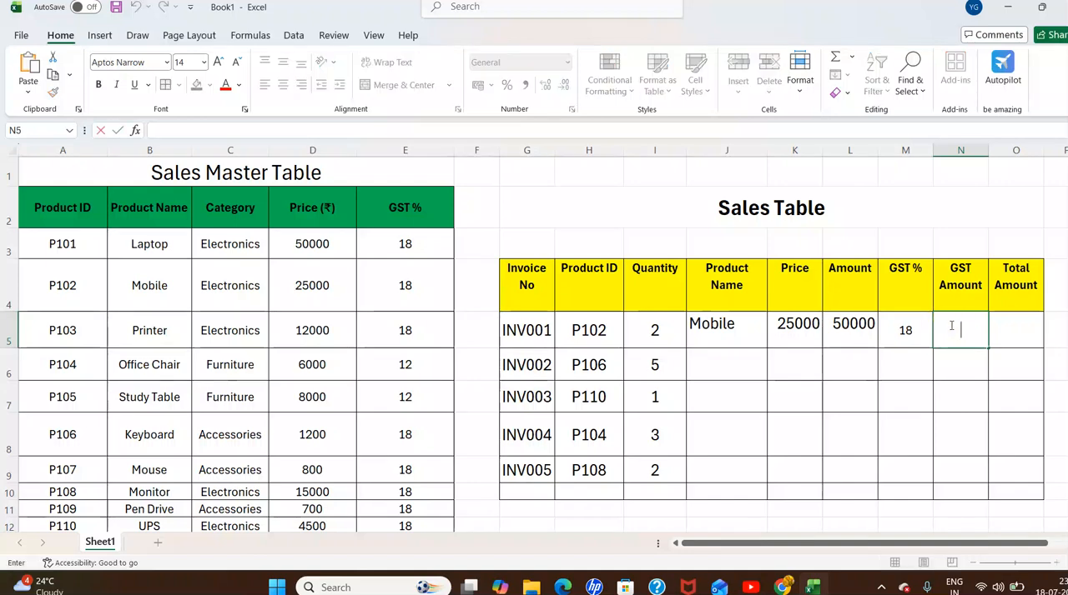
pyautogui.write('=')
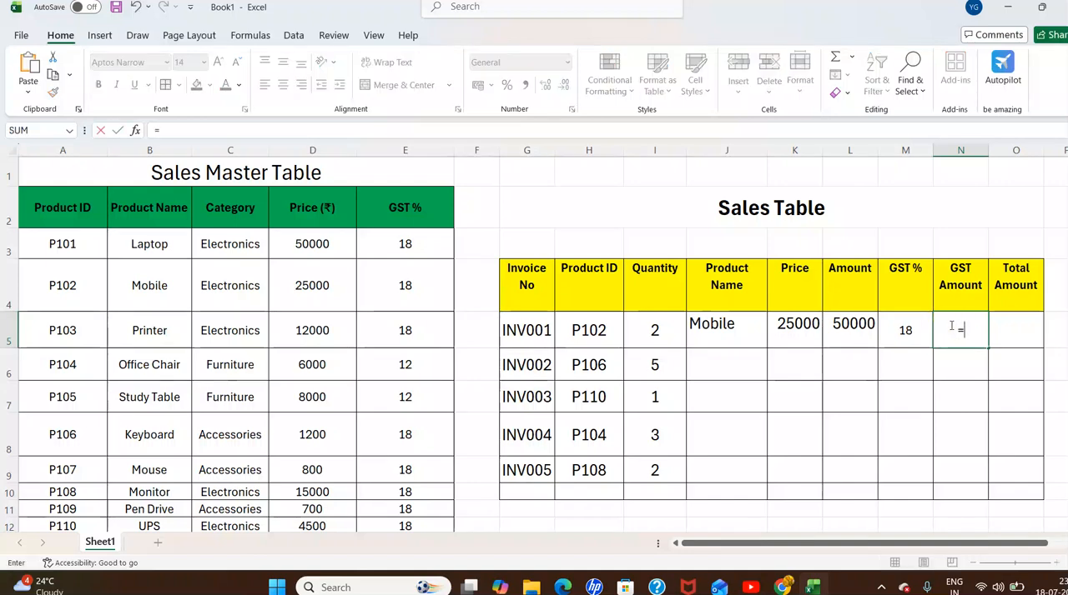
pyautogui.click(845, 330)
pyautogui.write('*18')
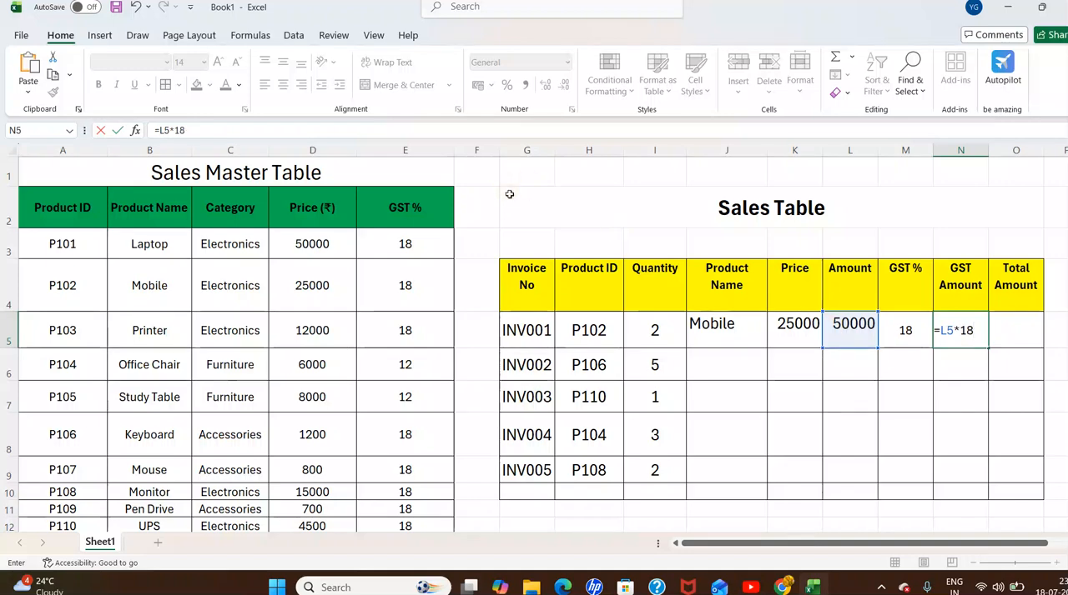
pyautogui.write('%')
pyautogui.press('Return')
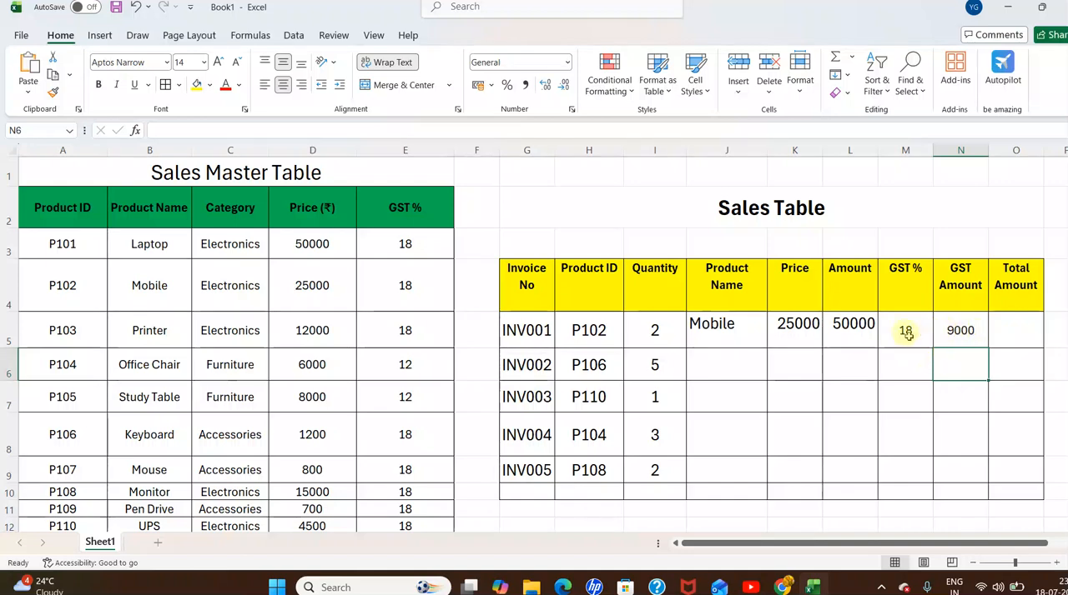
# Calculate the first invoice's Total Amount in O5 as Amount plus GST Amount with =L5+N5.
pyautogui.click(1009, 330)
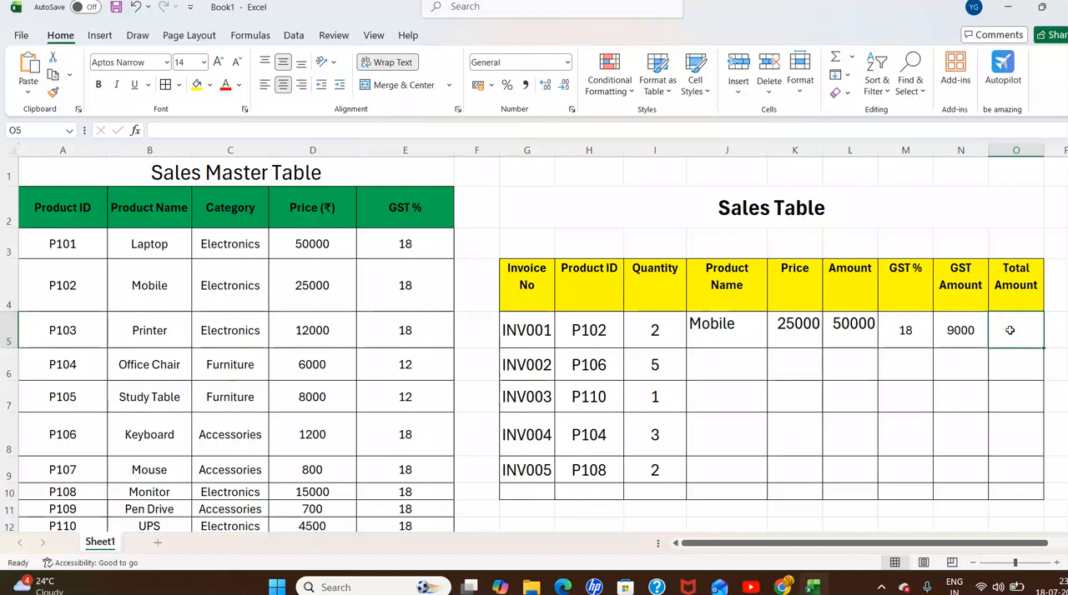
pyautogui.write('=')
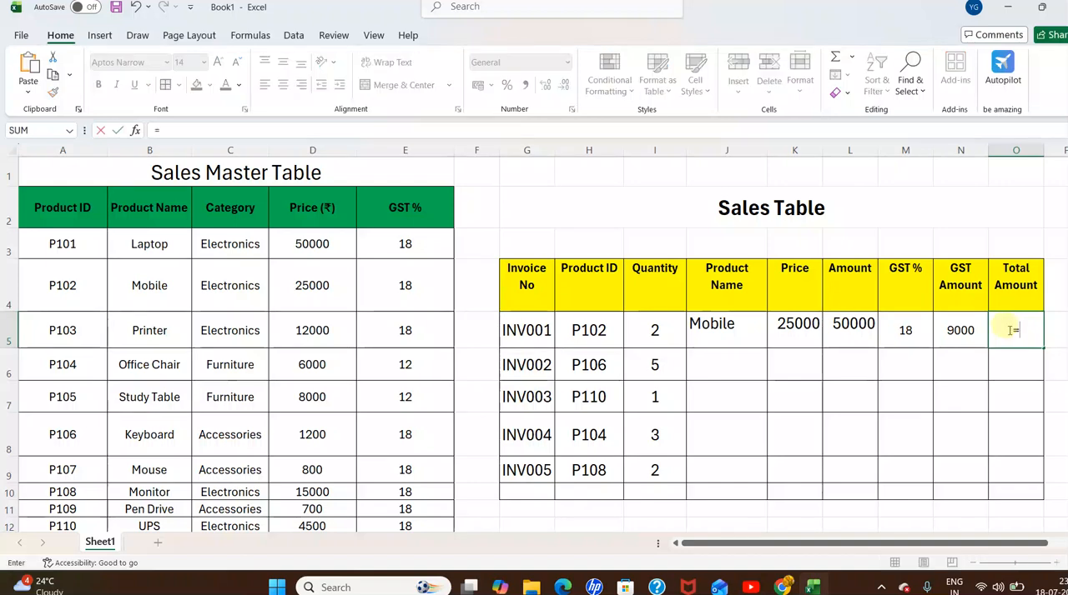
pyautogui.click(846, 333)
pyautogui.write('+')
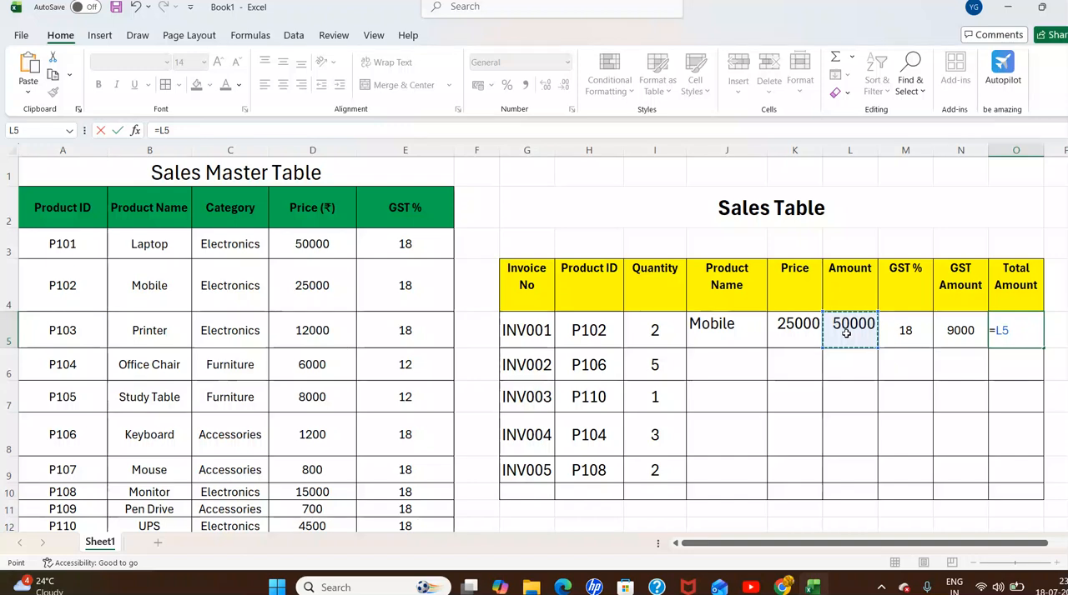
pyautogui.click(954, 336)
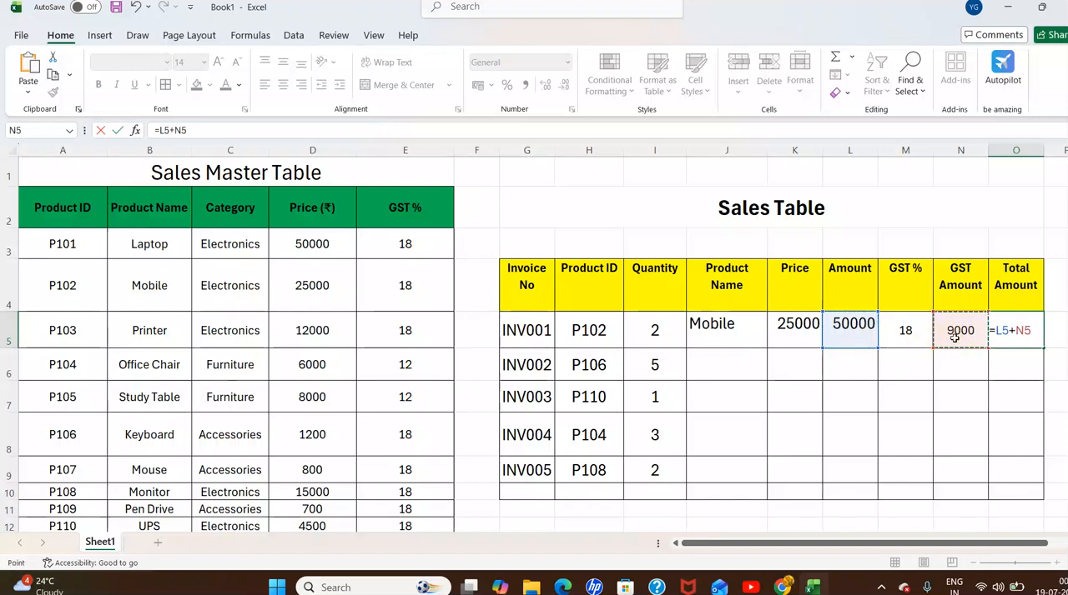
pyautogui.press('Return')
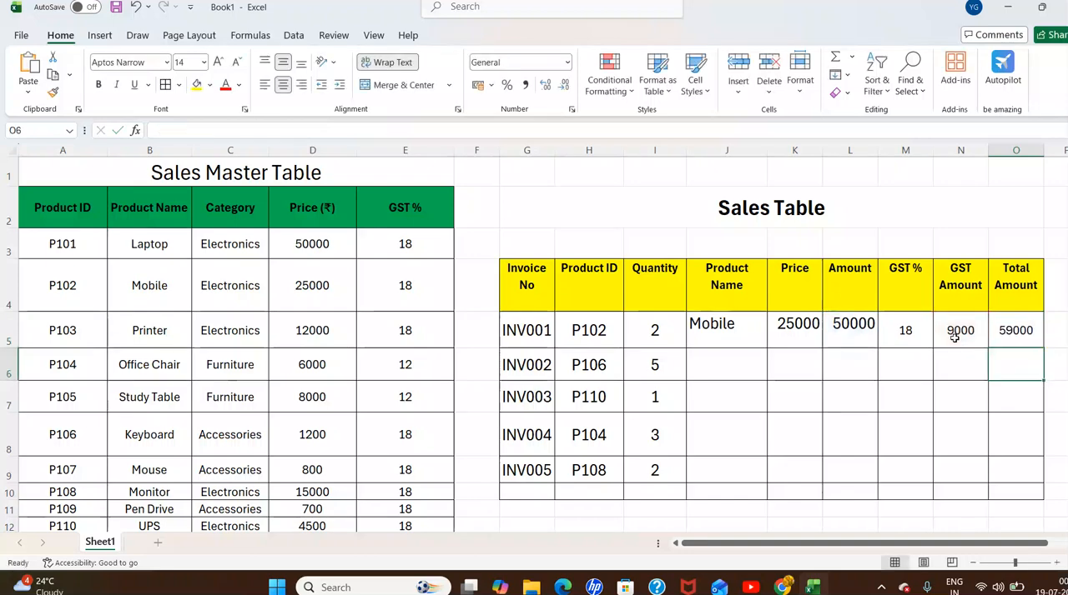
# Fill the Product Name, Price, Amount and GST % formulas in J5:M5 down through row 9 for the remaining invoices.
pyautogui.click(745, 329)
pyautogui.doubleClick(767, 345)
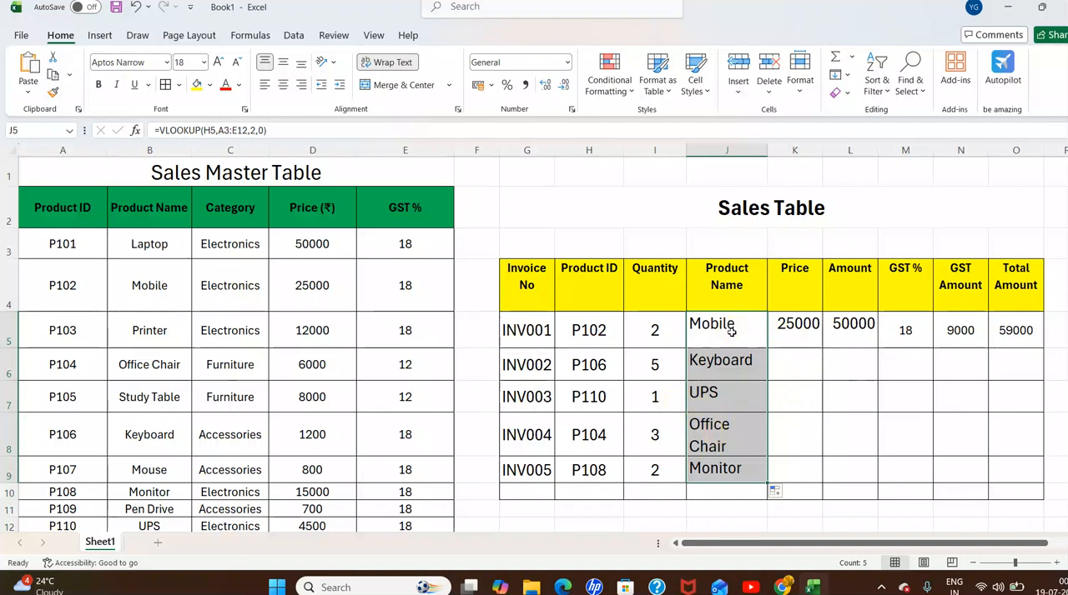
pyautogui.click(799, 334)
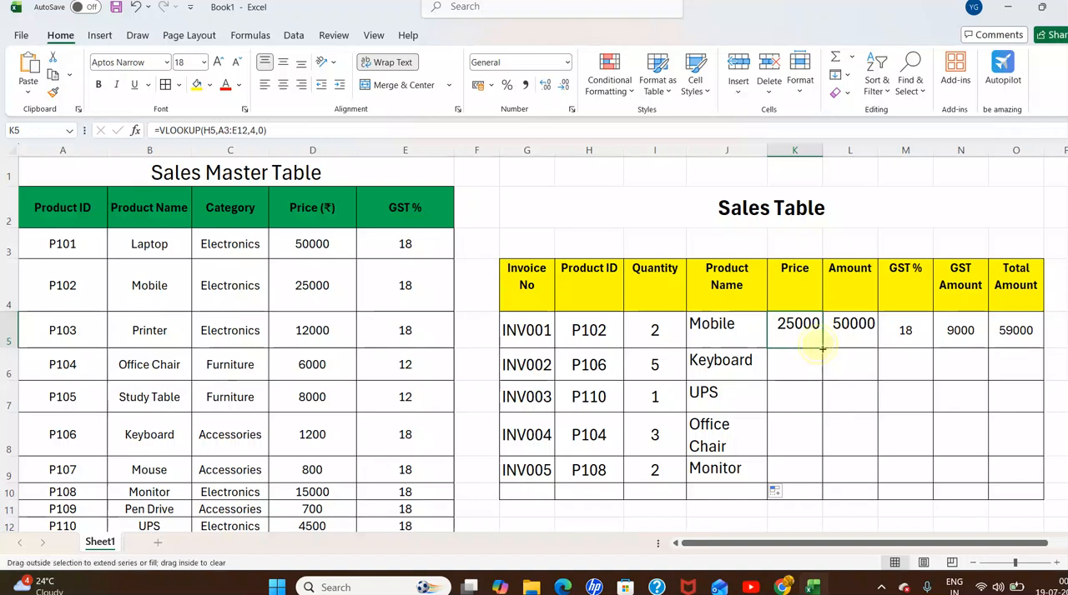
pyautogui.doubleClick(822, 349)
pyautogui.click(847, 340)
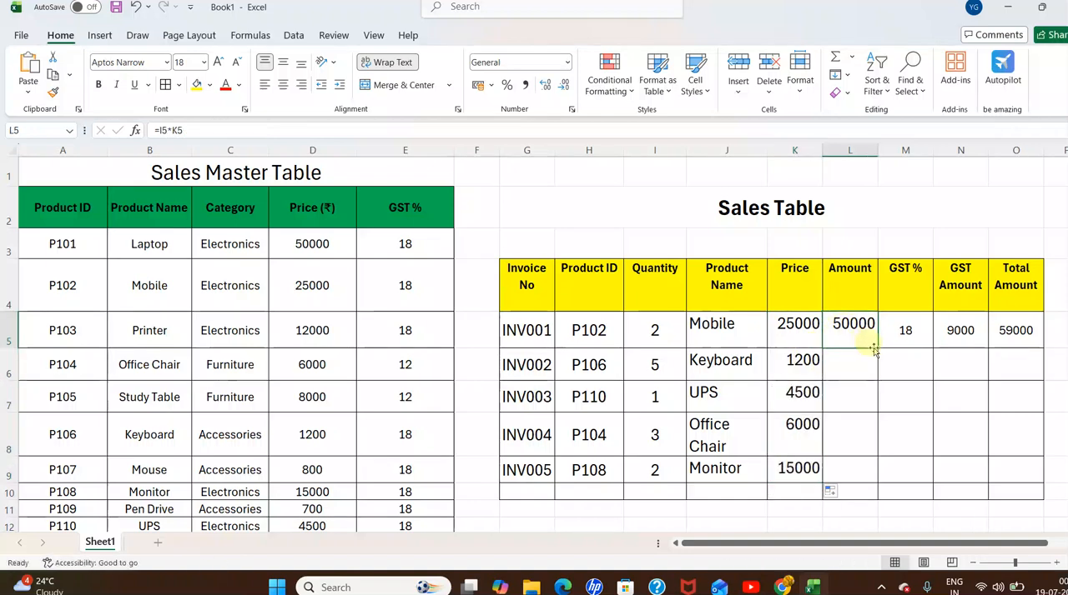
pyautogui.doubleClick(877, 348)
pyautogui.click(911, 342)
pyautogui.doubleClick(932, 347)
# Fill the GST Amount and Total Amount formulas in N5 and O5 down through row 9.
pyautogui.click(966, 333)
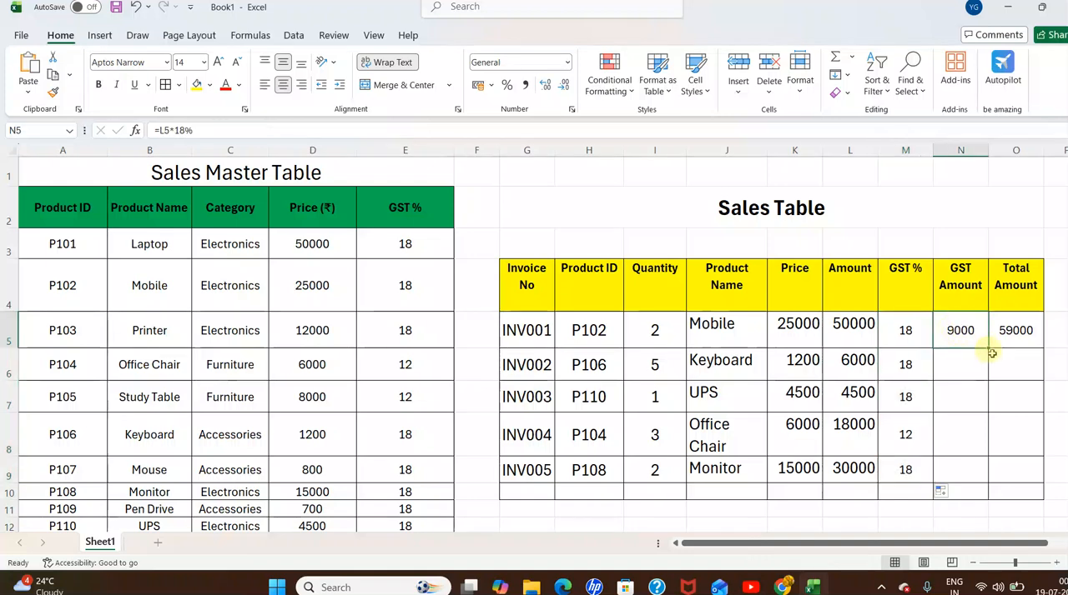
pyautogui.click(904, 341)
pyautogui.click(966, 335)
pyautogui.doubleClick(987, 347)
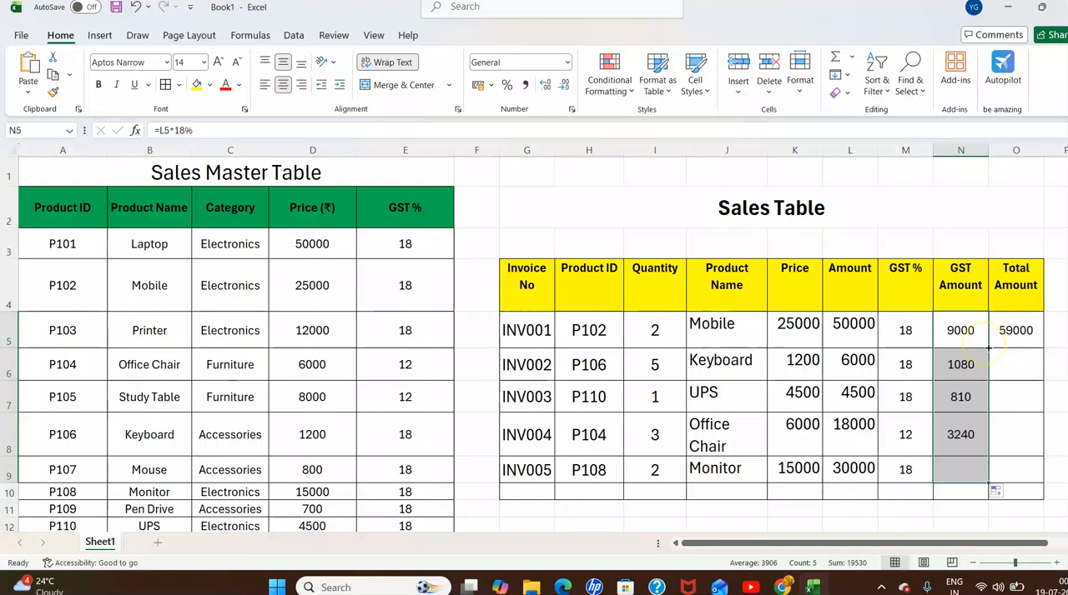
pyautogui.click(1016, 330)
pyautogui.doubleClick(1043, 348)
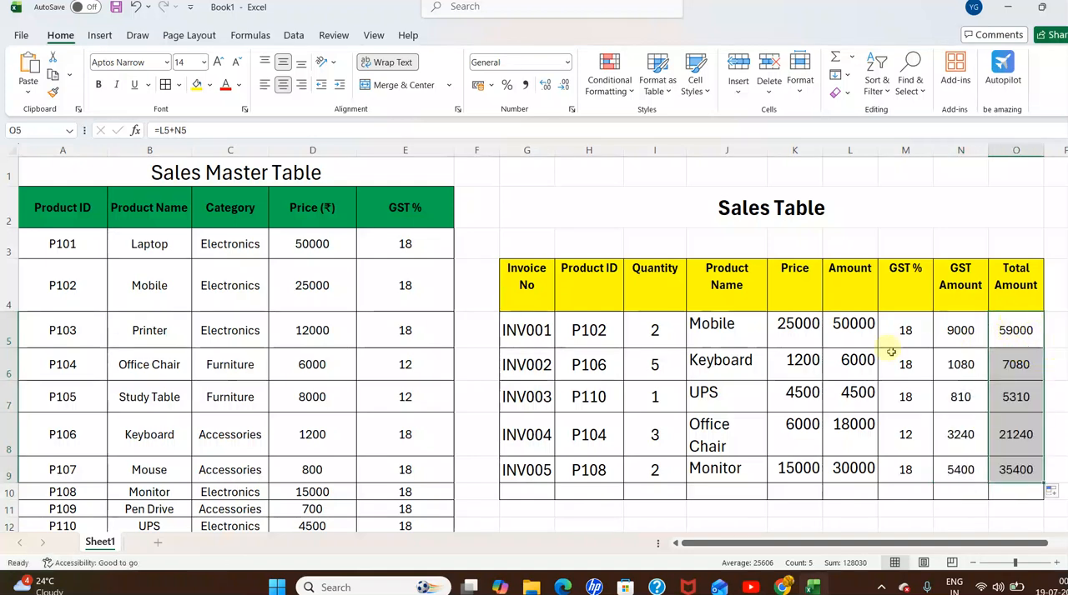